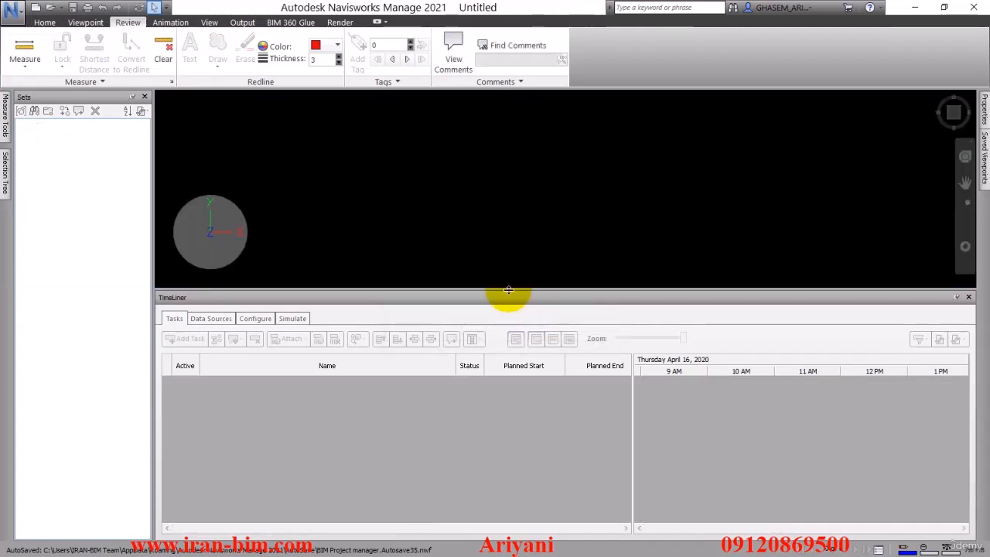
Switch to the BIM Project Planing schedule in Microsoft Project and maximize its window.
left_click(915, 8)
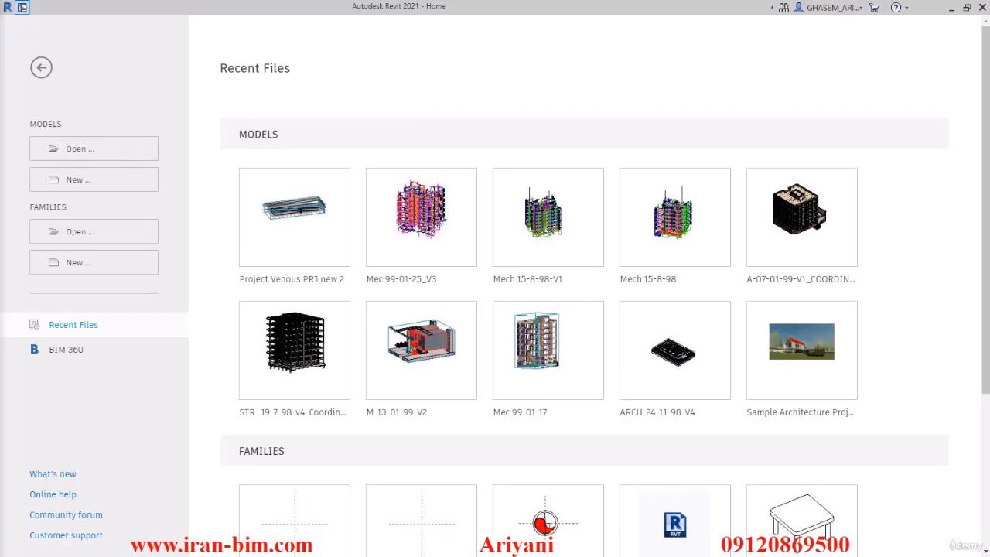
key("alt+Tab")
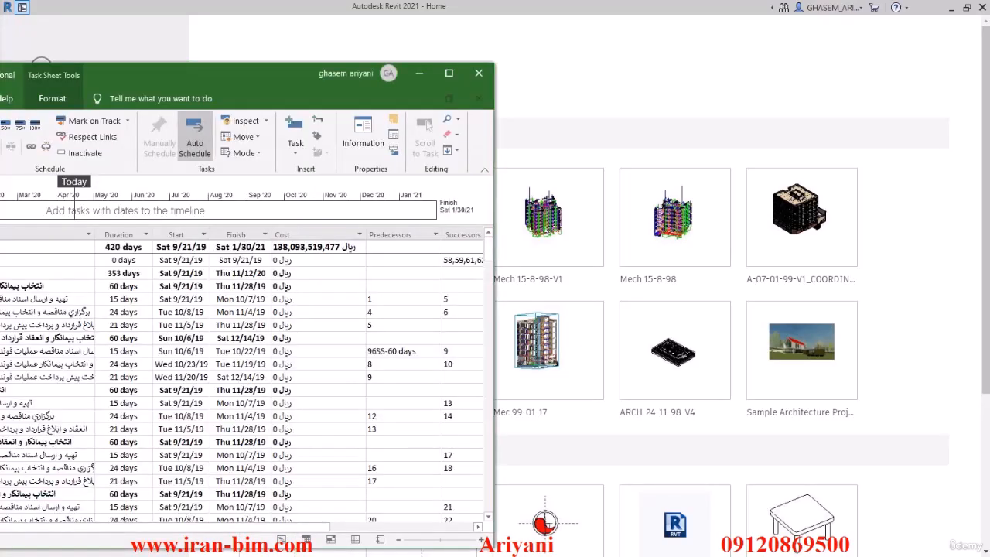
left_click_drag(1, 73, 348, 2)
Save a copy of the schedule as 01-Test-BIM Project Planing.mpp.
left_click(21, 36)
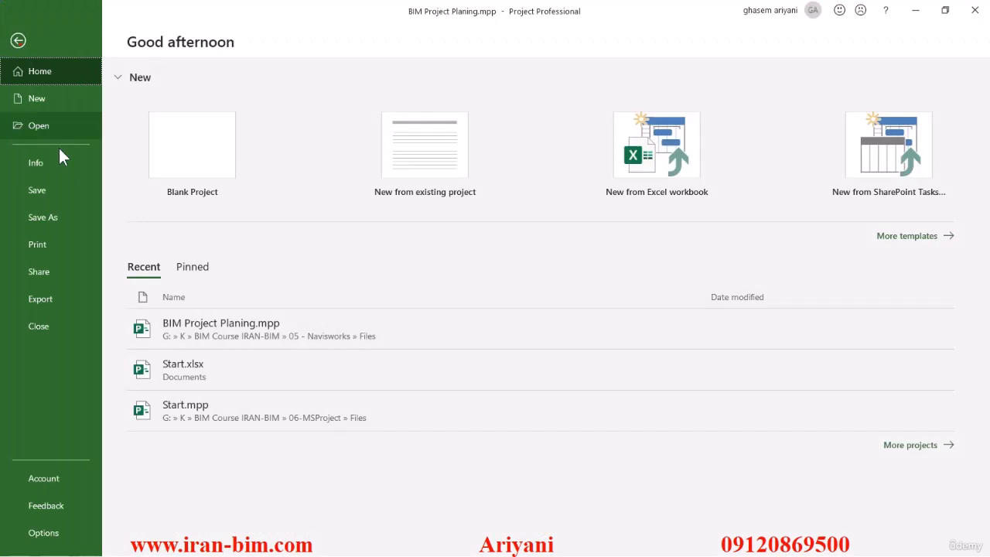
left_click(55, 217)
left_click(193, 338)
left_click(176, 297)
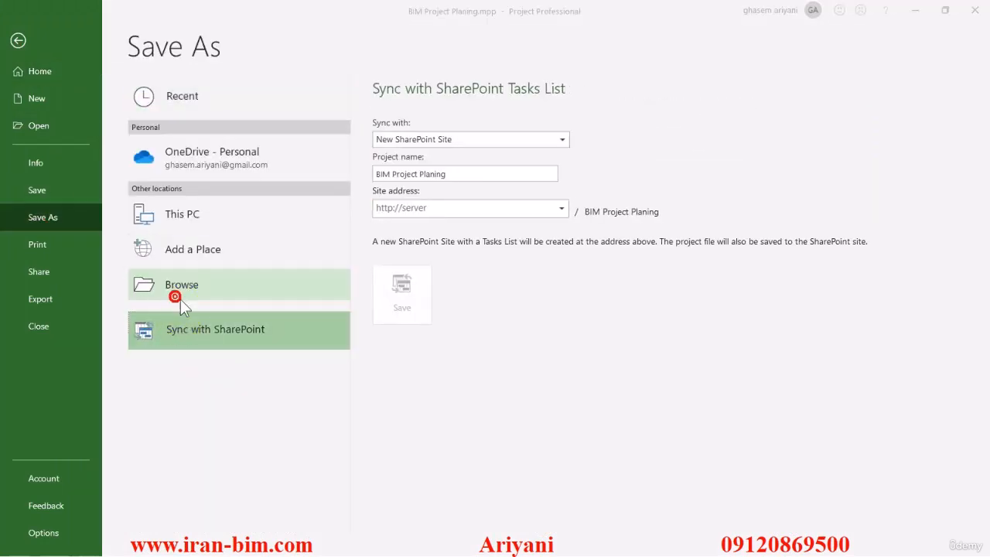
left_click(88, 233)
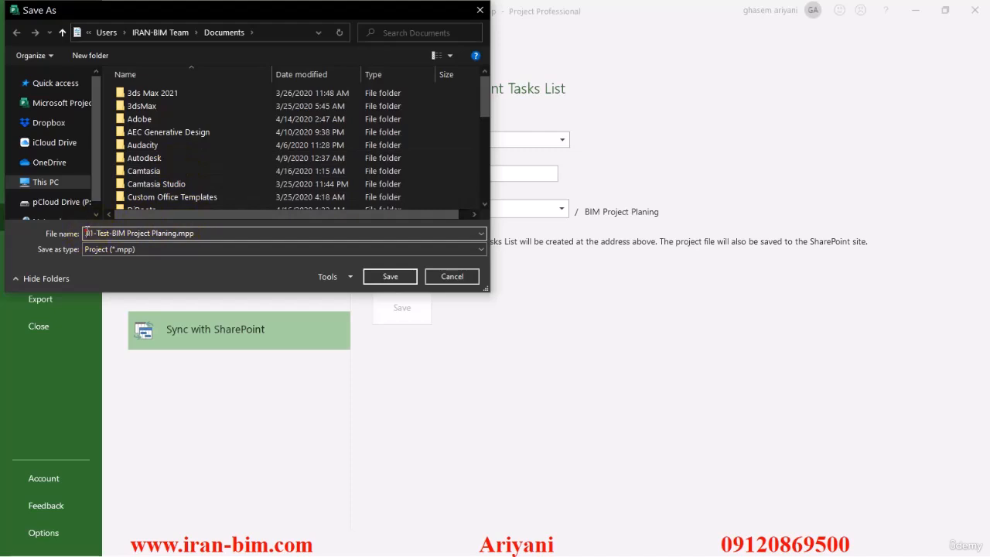
key("Return")
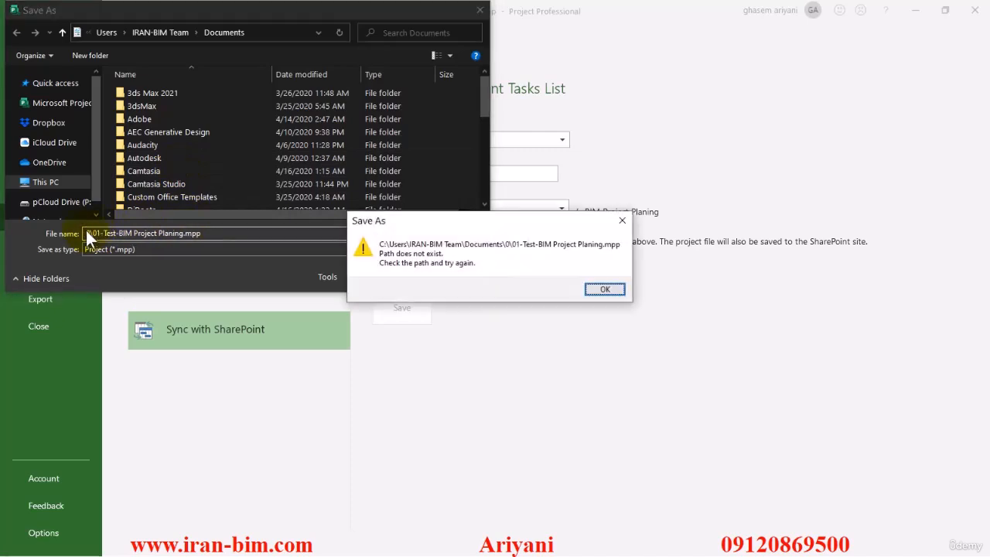
left_click(607, 287)
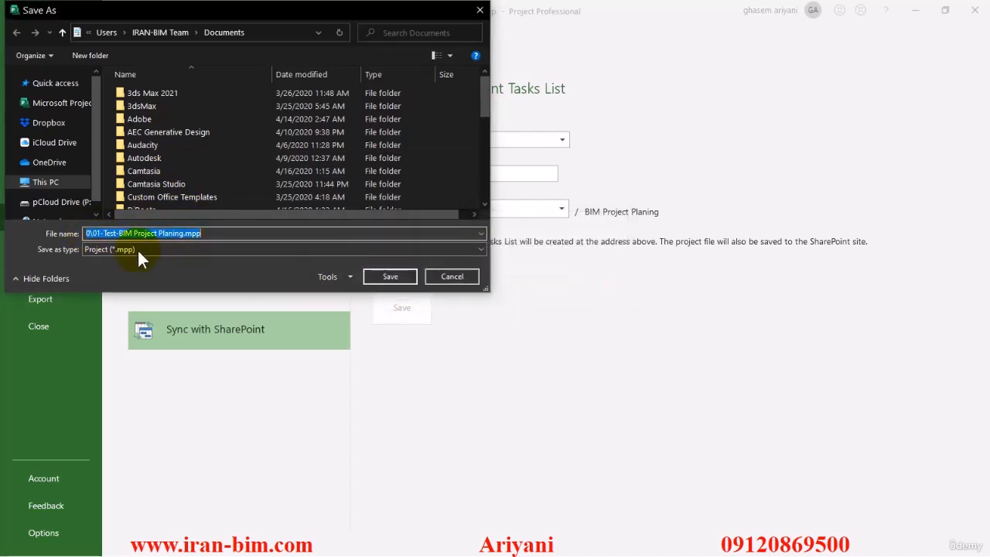
left_click(89, 233)
key("Return")
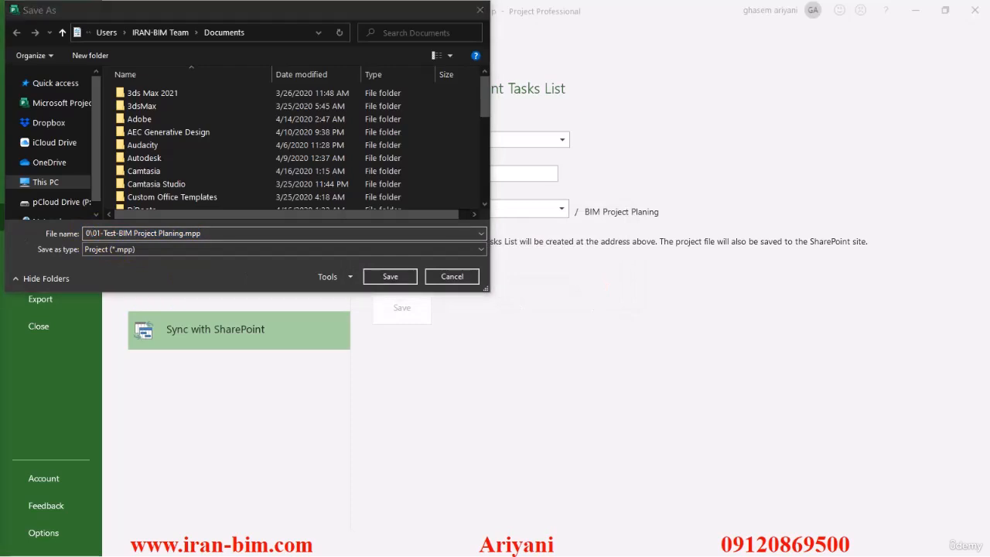
left_click(123, 233)
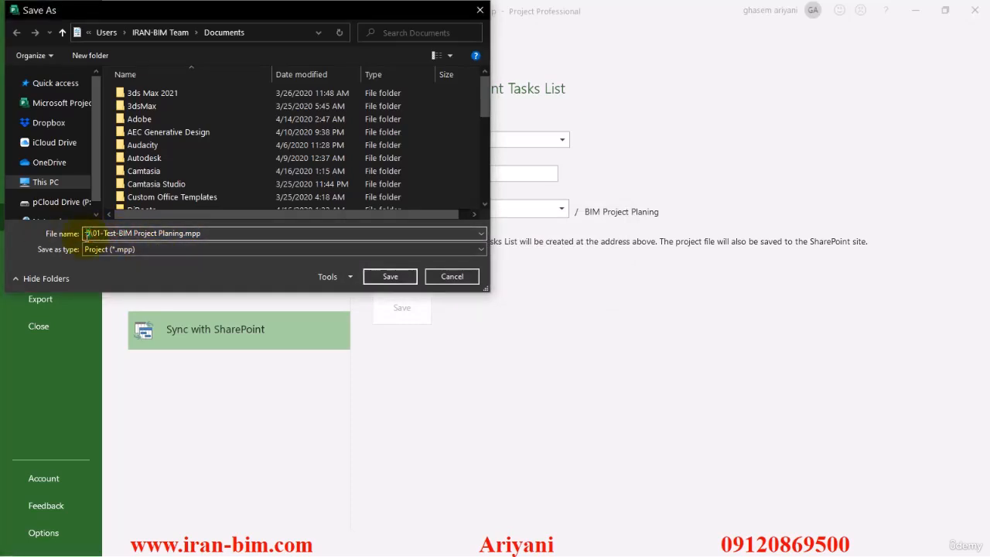
left_click(413, 272)
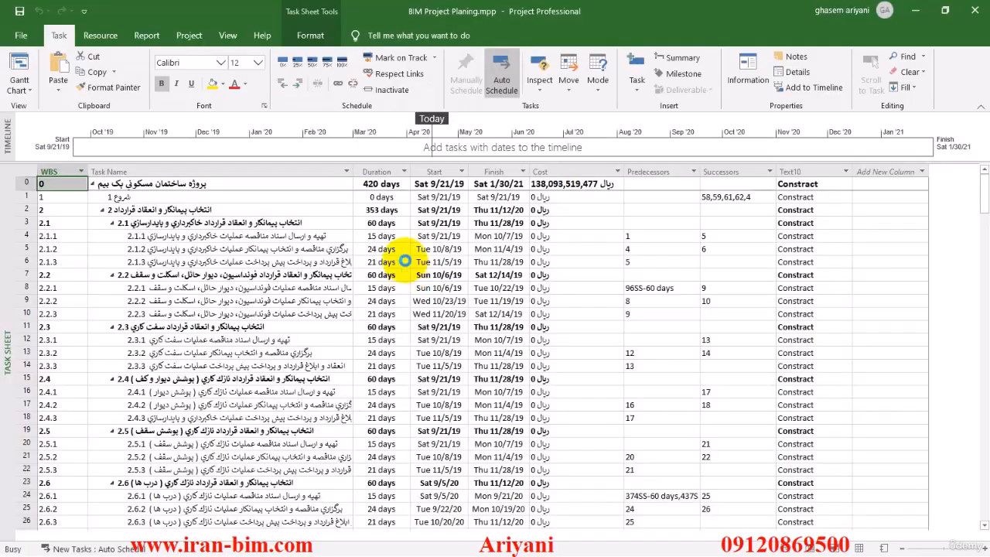
Try to delete the tasks from row 1 down, leaving the project summary row out of the selection.
left_click(52, 199)
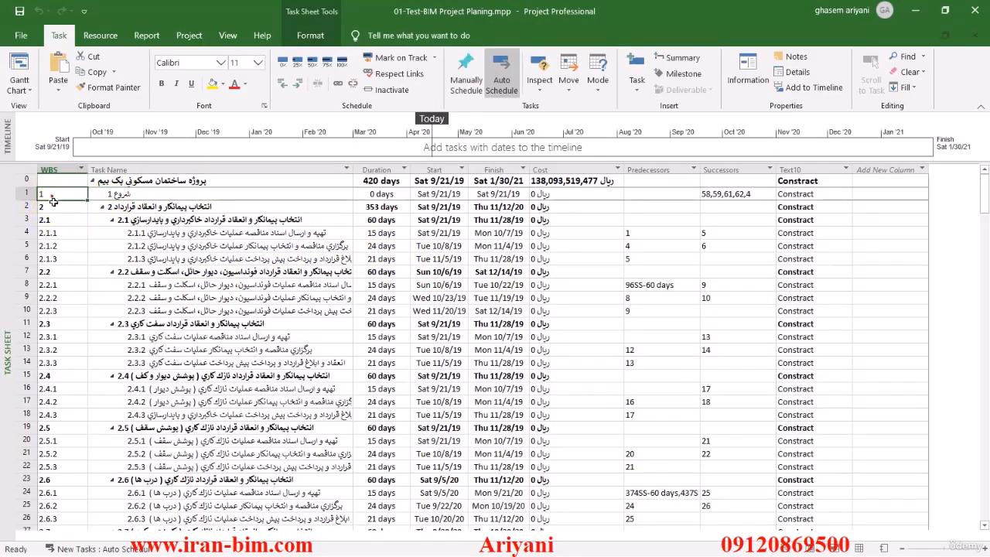
left_click_drag(52, 201, 60, 497)
left_click_drag(18, 194, 82, 537)
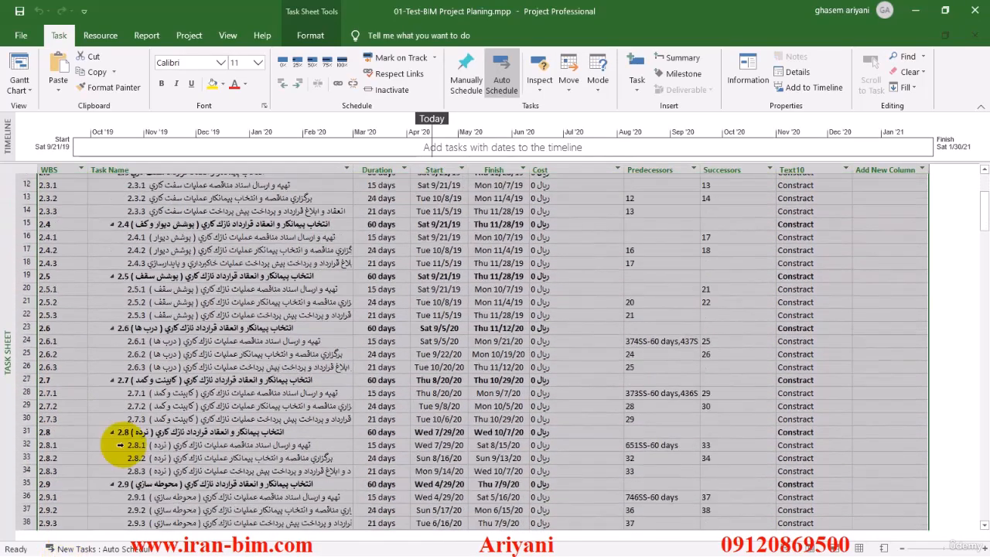
left_click_drag(119, 445, 209, 375)
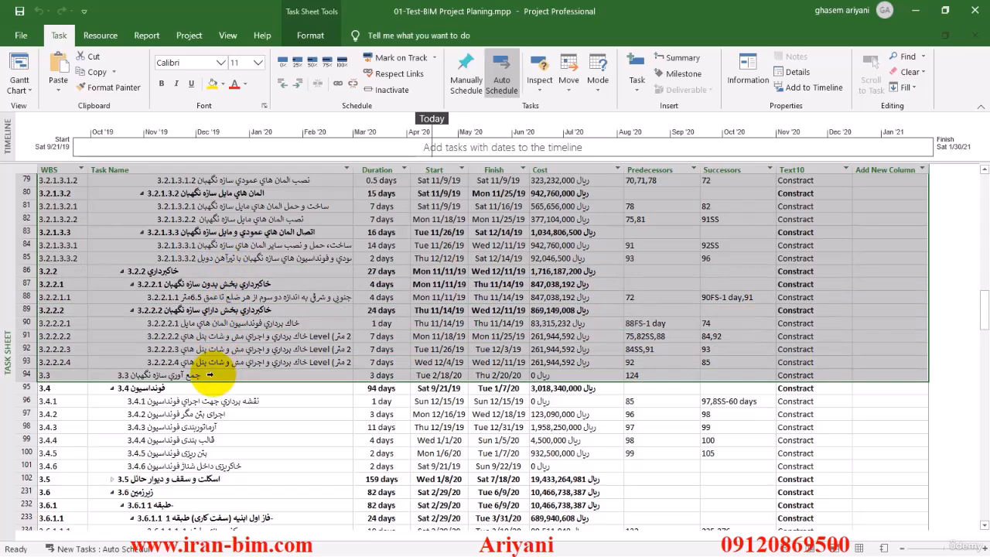
right_click(26, 194)
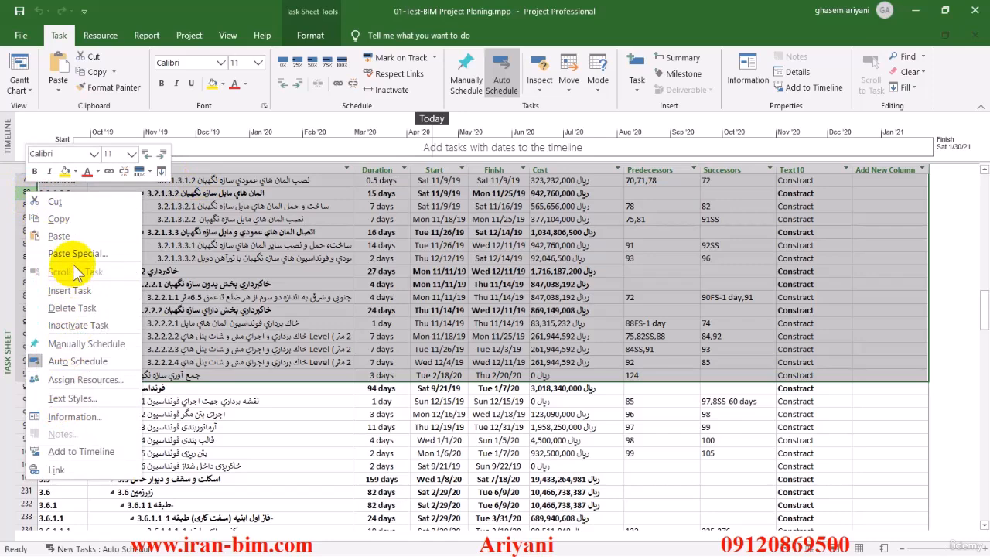
left_click(72, 307)
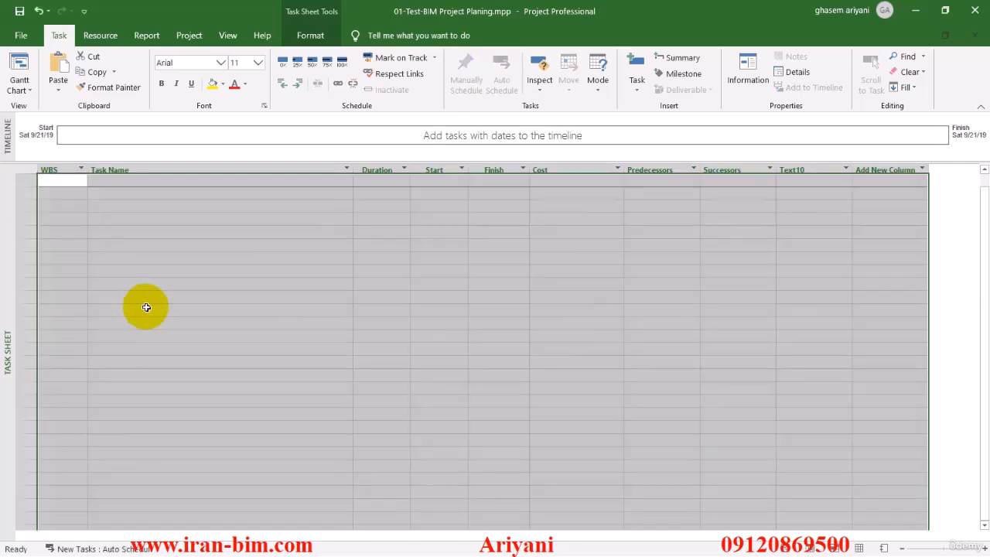
Check the sheet for remaining tasks and undo the task deletion.
scroll(168, 283, "up", 2)
left_click(176, 283)
scroll(268, 313, "down", 4)
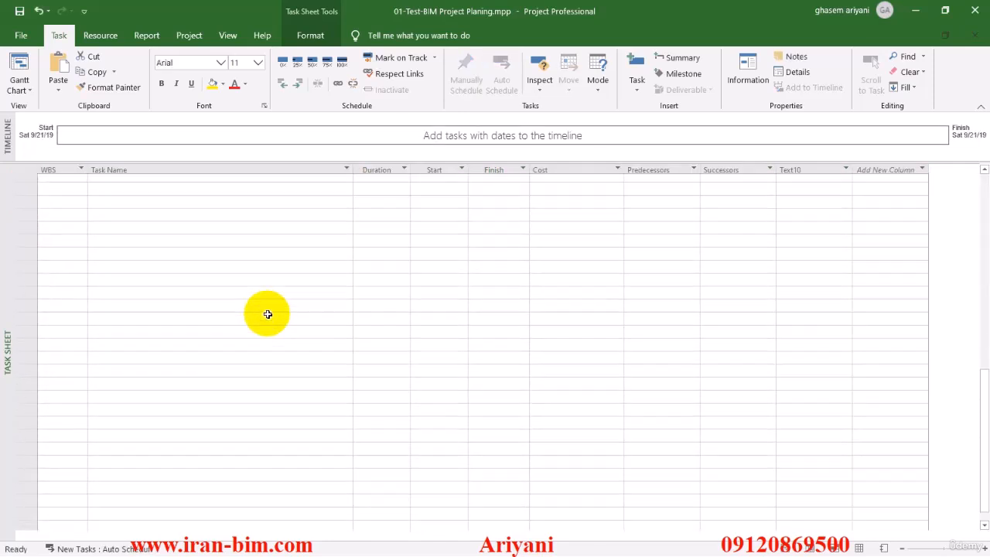
scroll(267, 314, "down", 5)
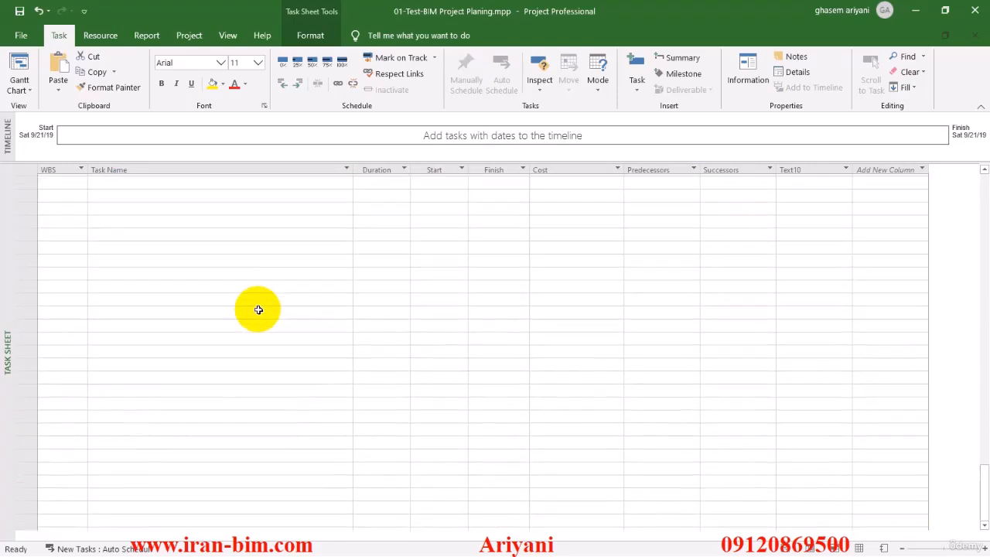
key("ctrl+z")
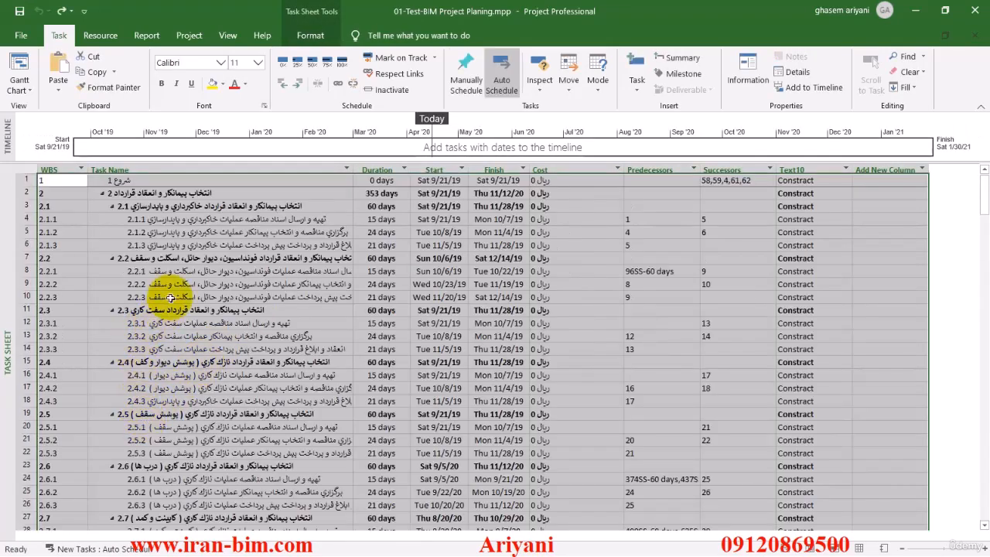
scroll(150, 221, "up", 1)
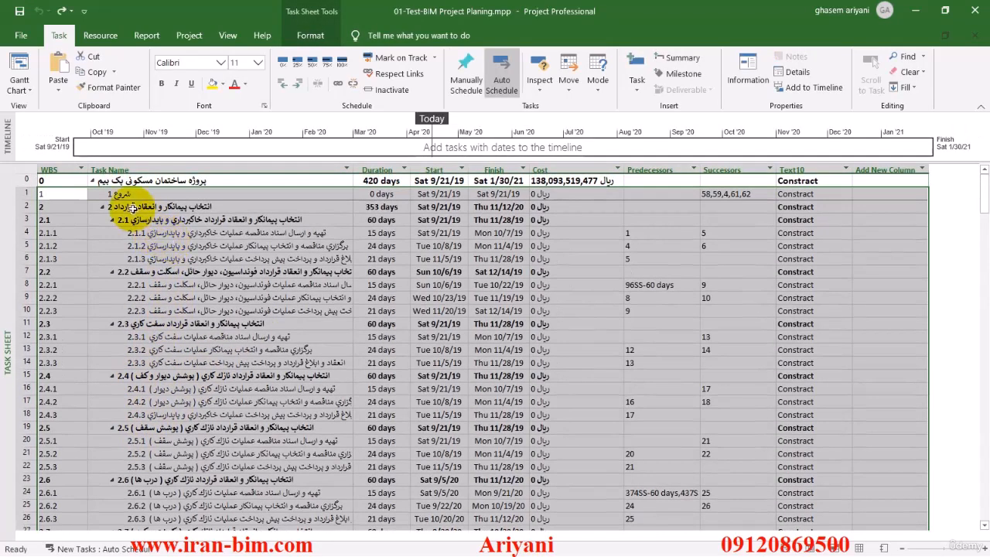
Try again to delete the selected tasks beneath the project summary row, and undo the deletion.
left_click(28, 206, "ctrl")
left_click(30, 191, "ctrl")
right_click(25, 207)
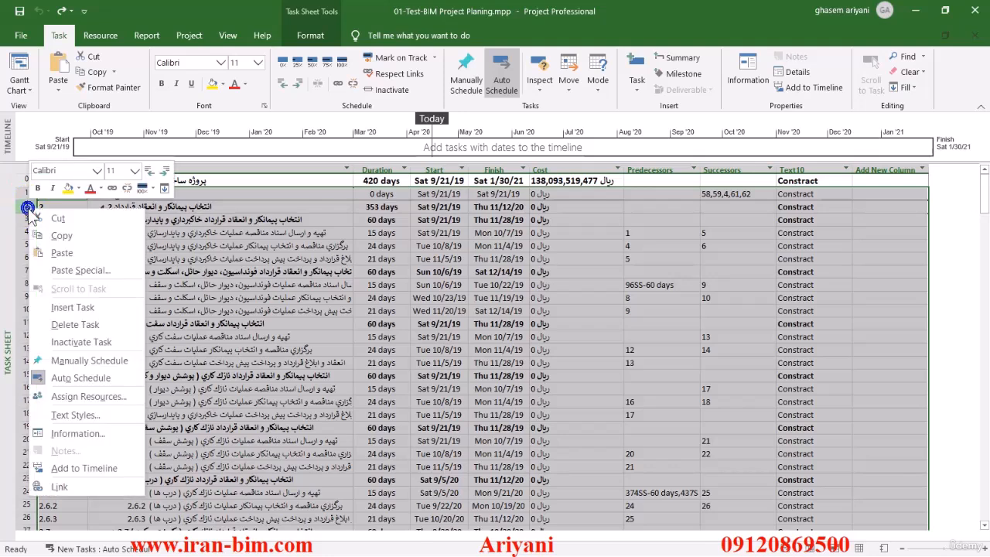
left_click(65, 325)
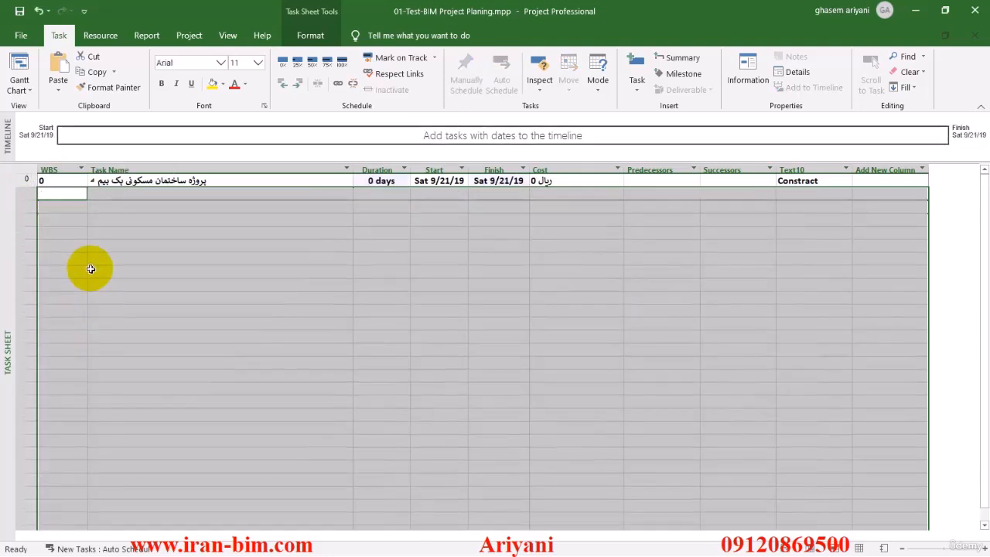
key("ctrl+z")
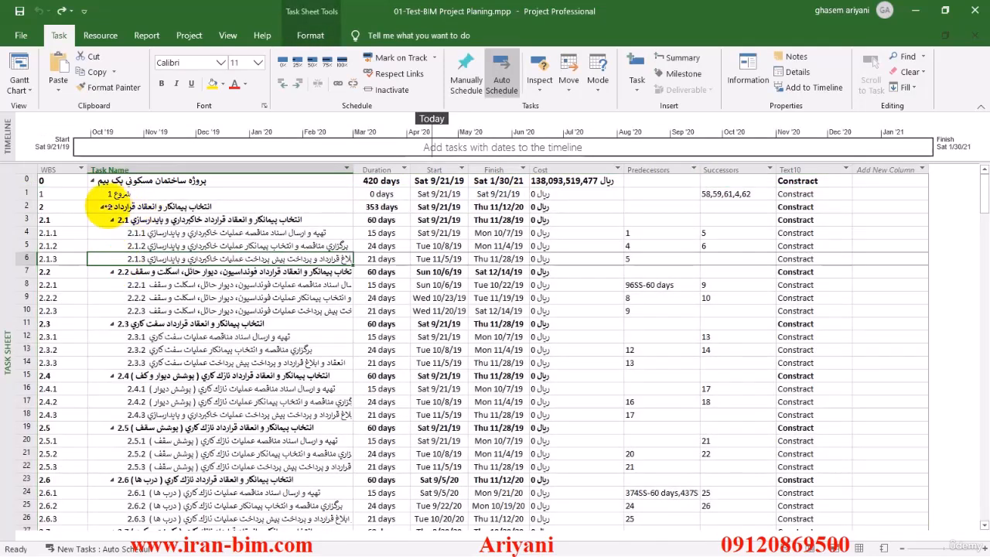
Collapse the contractor-selection summary task (WBS 2, انتخاب پیمانکار و انعقاد قرارداد) and delete it together with its subtasks.
left_click(103, 207)
left_click(102, 220)
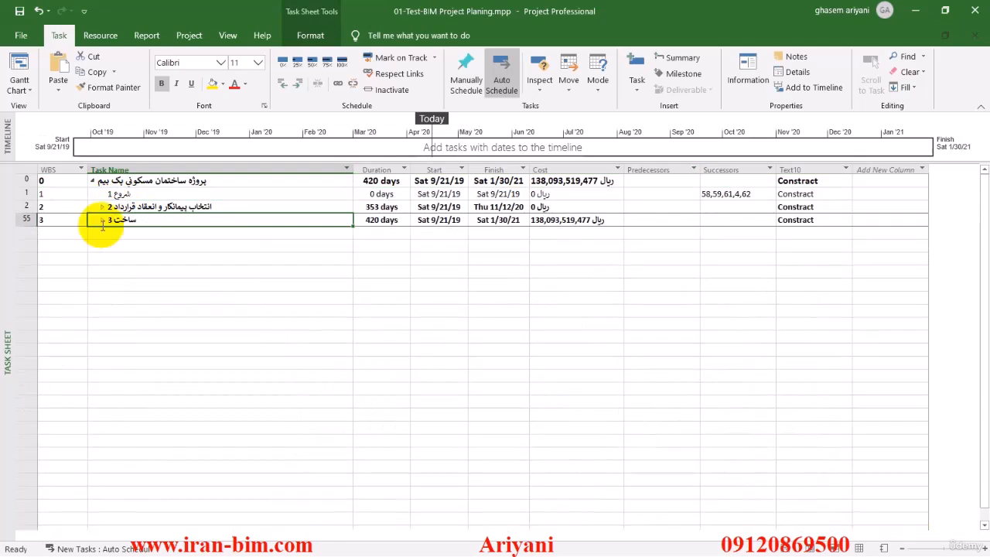
left_click(101, 220)
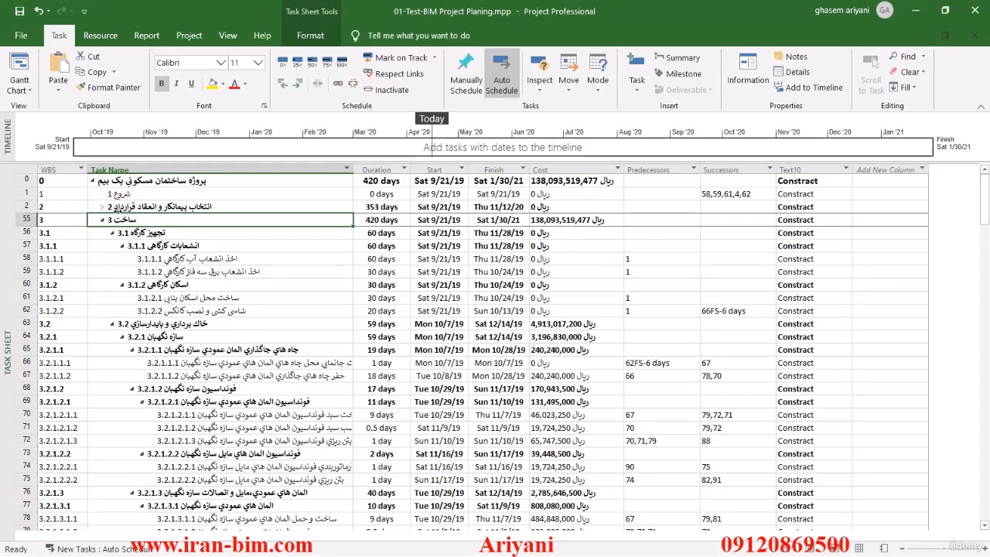
left_click(23, 206)
right_click(30, 206)
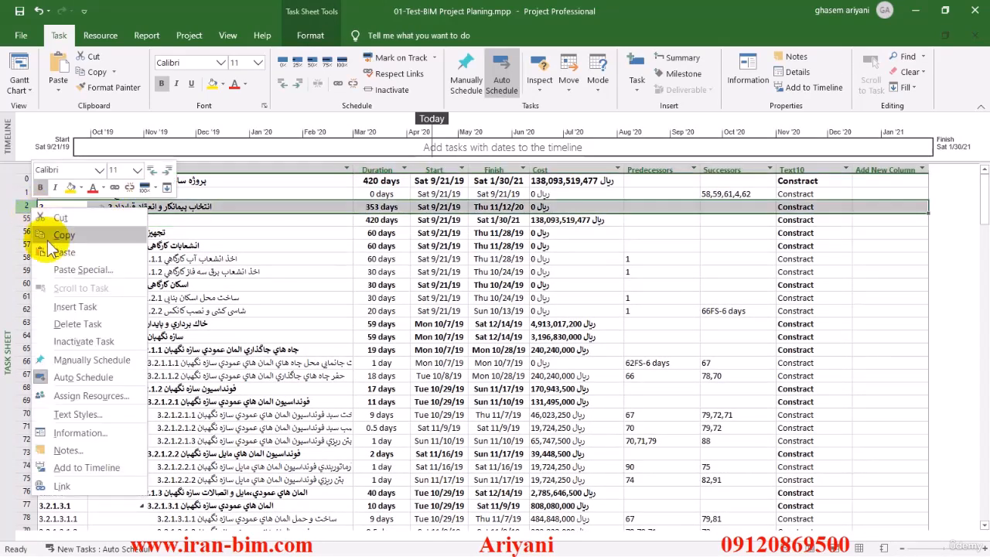
left_click(71, 323)
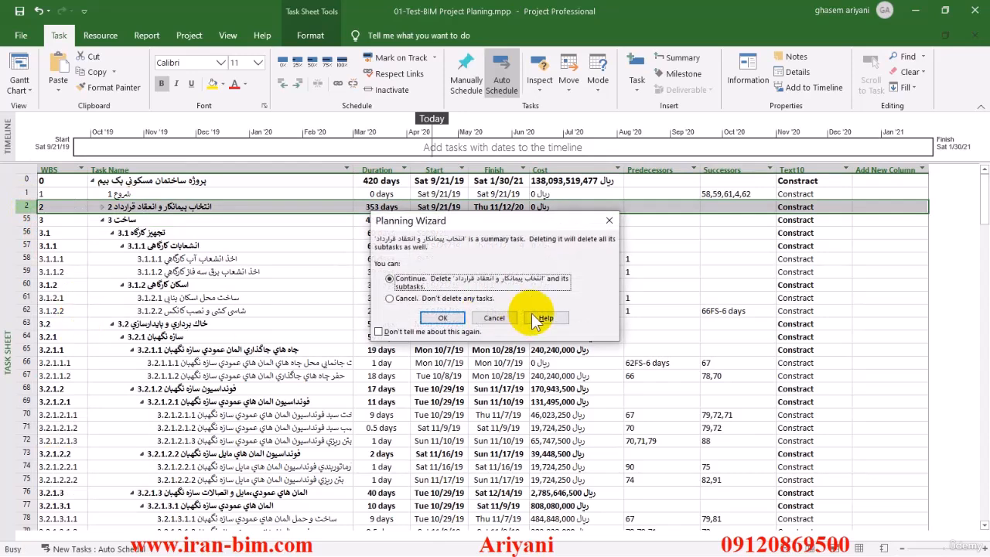
left_click(441, 317)
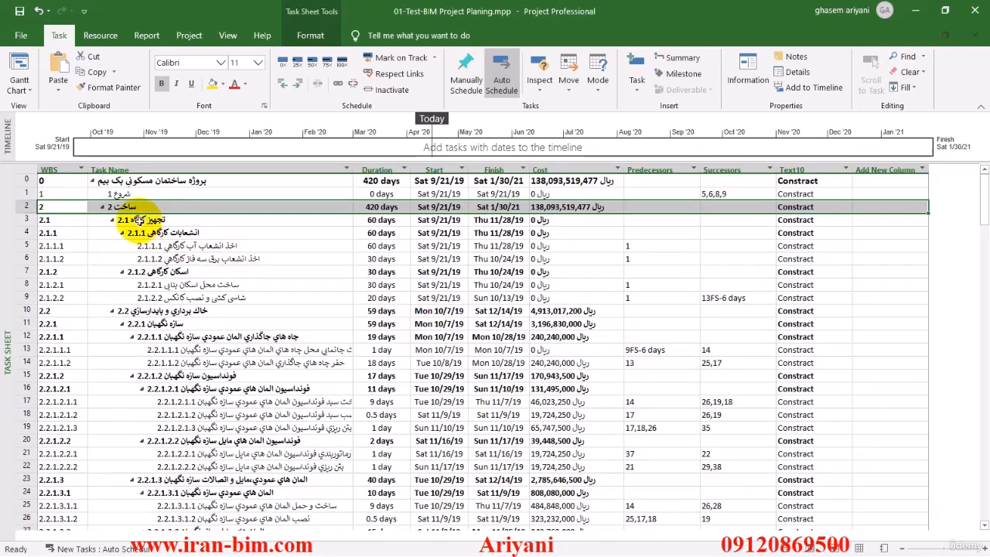
Collapse the subtasks of تجهیز کارگاه (WBS 2.1).
left_click(101, 208)
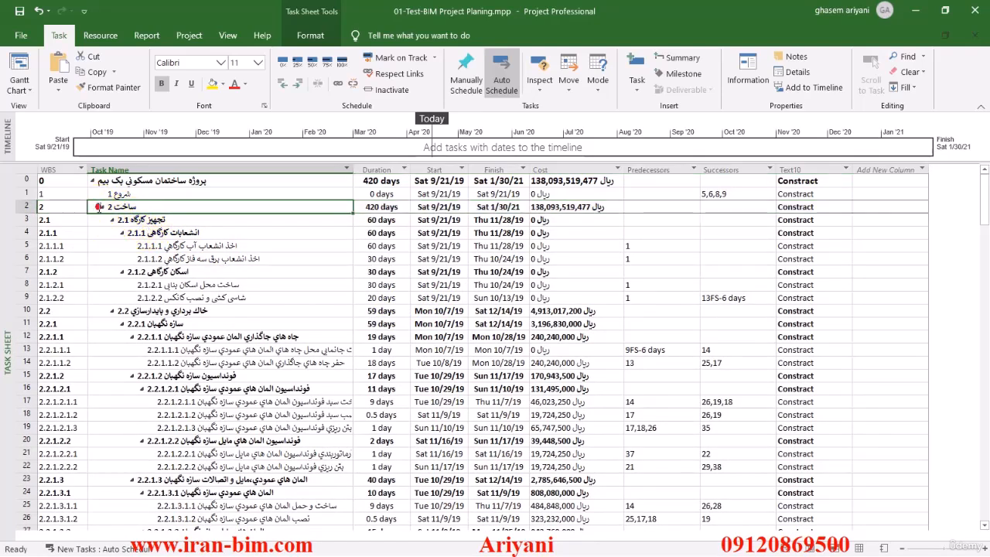
left_click(100, 208)
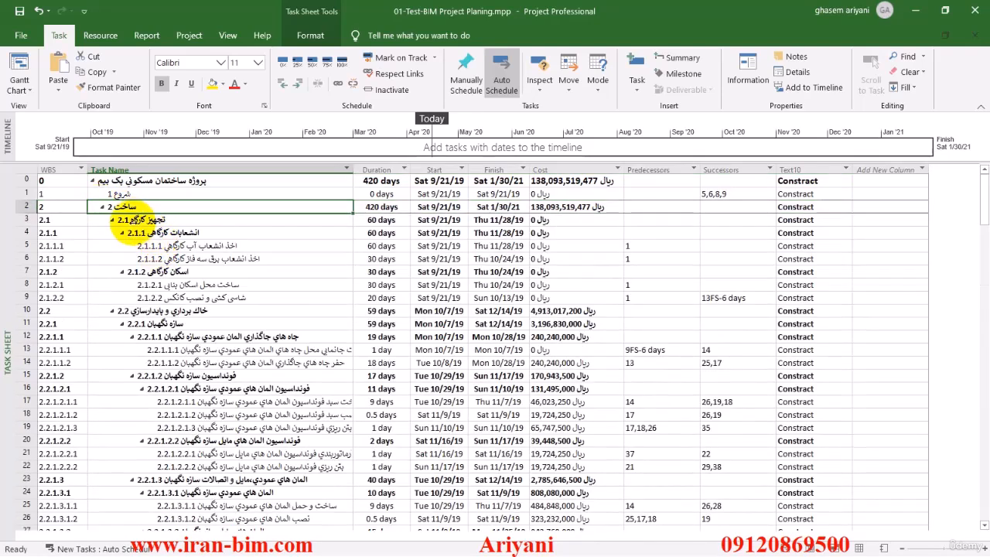
left_click(112, 220)
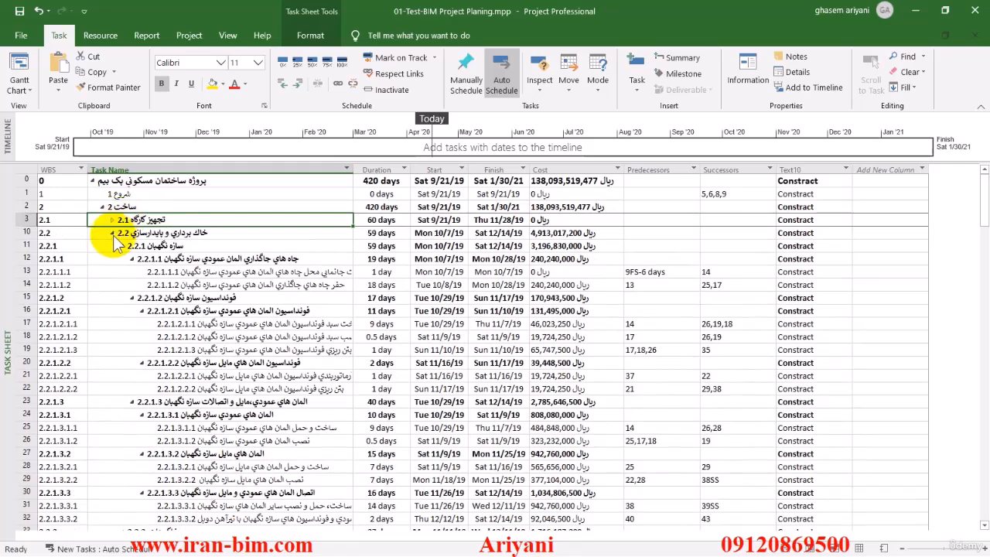
Indent the ساخت summary task in row 2 one outline level so it sits under شروع.
left_click(111, 208)
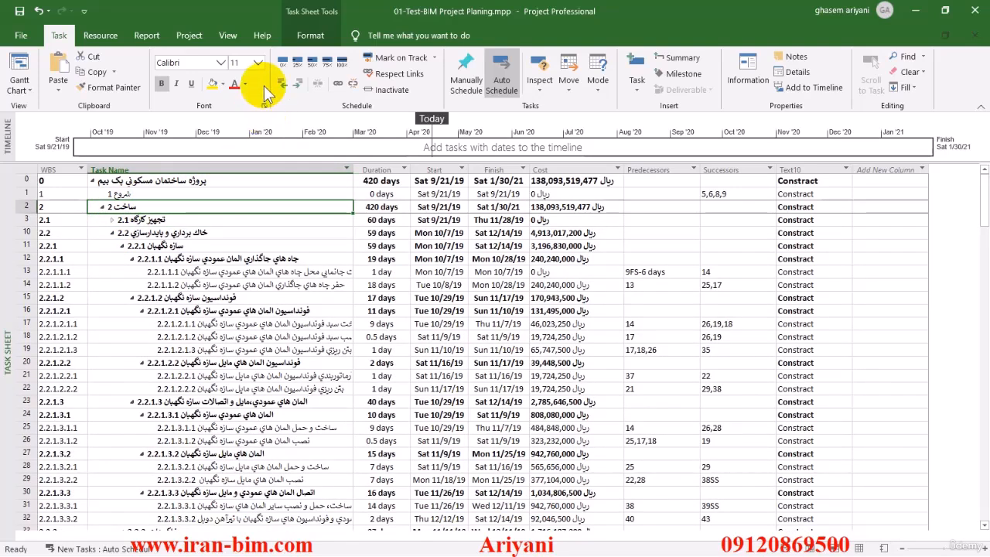
left_click(295, 84)
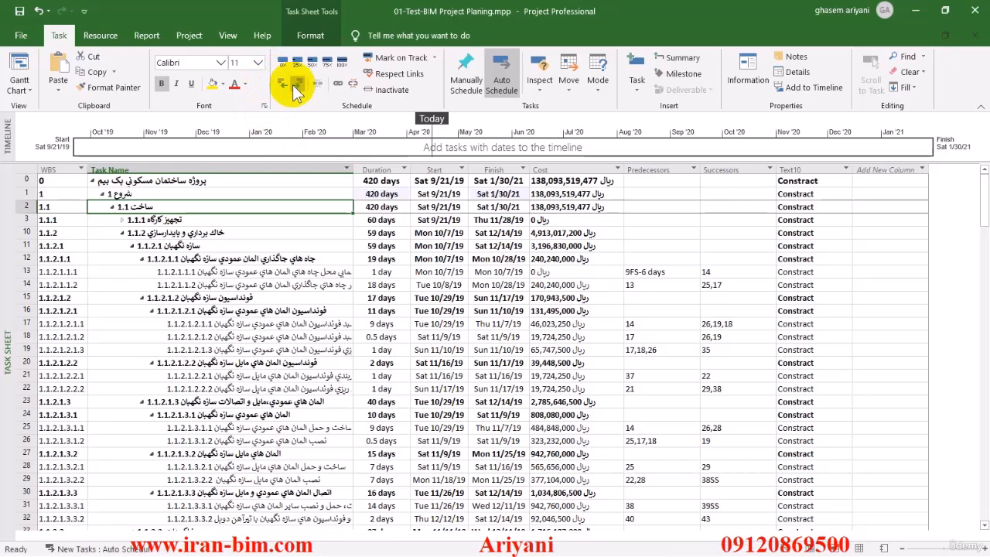
left_click(282, 83)
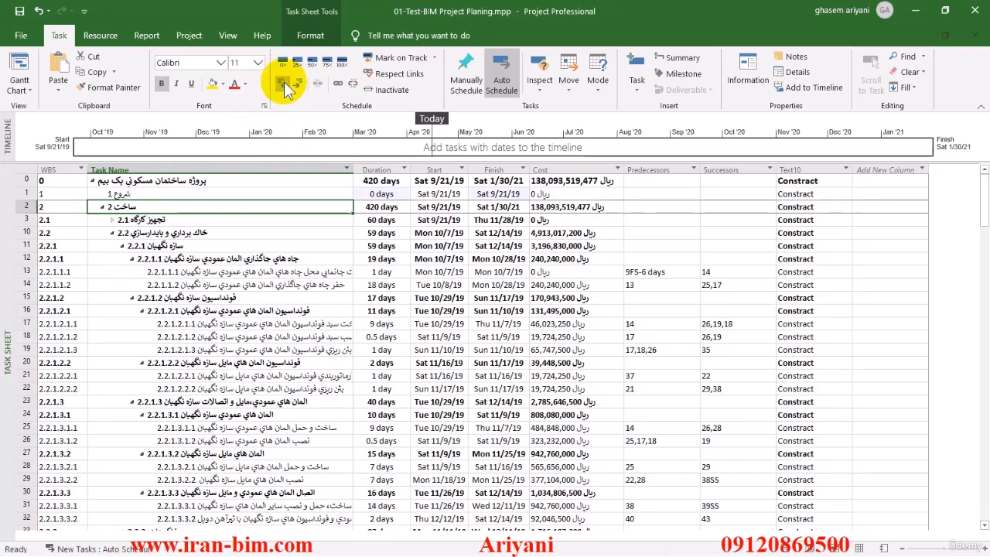
left_click(295, 83)
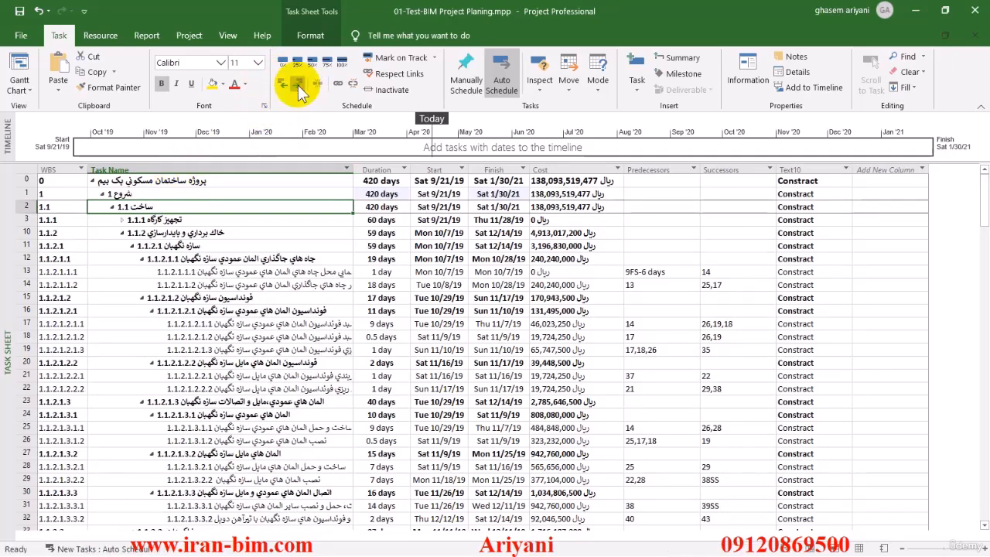
left_click(113, 208)
left_click(113, 207)
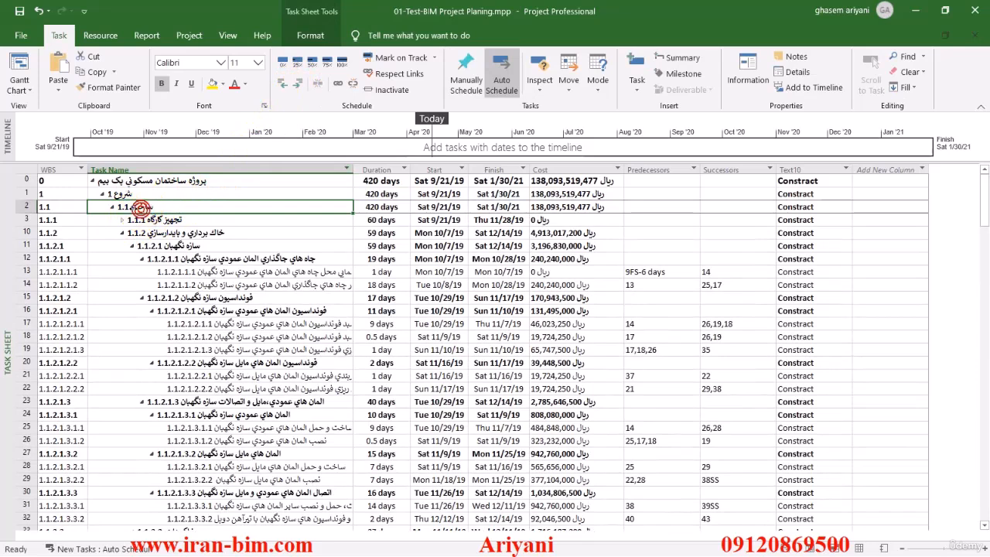
Delete the تجهیز کارگاه summary task (WBS 1.1.1) together with its subtasks.
right_click(140, 208)
left_click(139, 207)
left_click(166, 220)
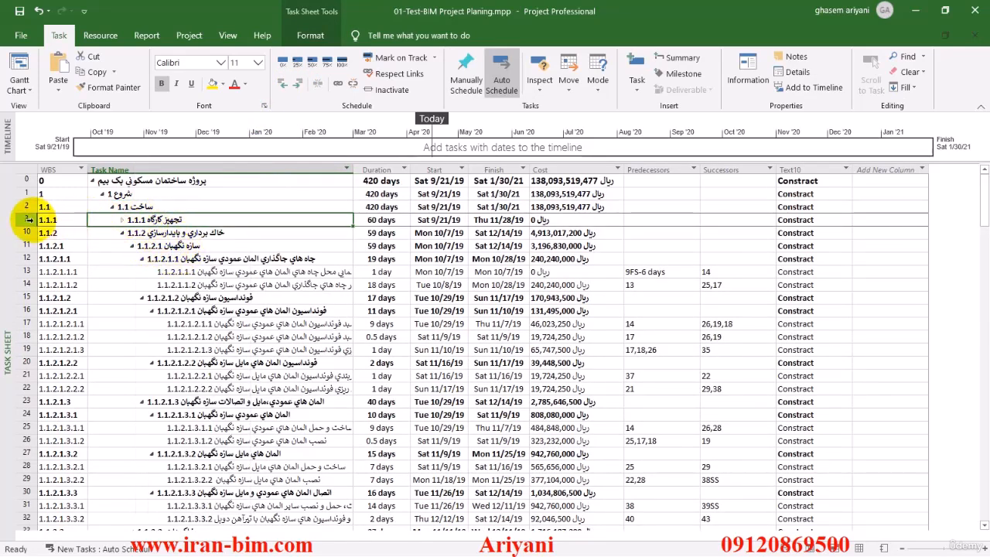
left_click(28, 219)
right_click(29, 220)
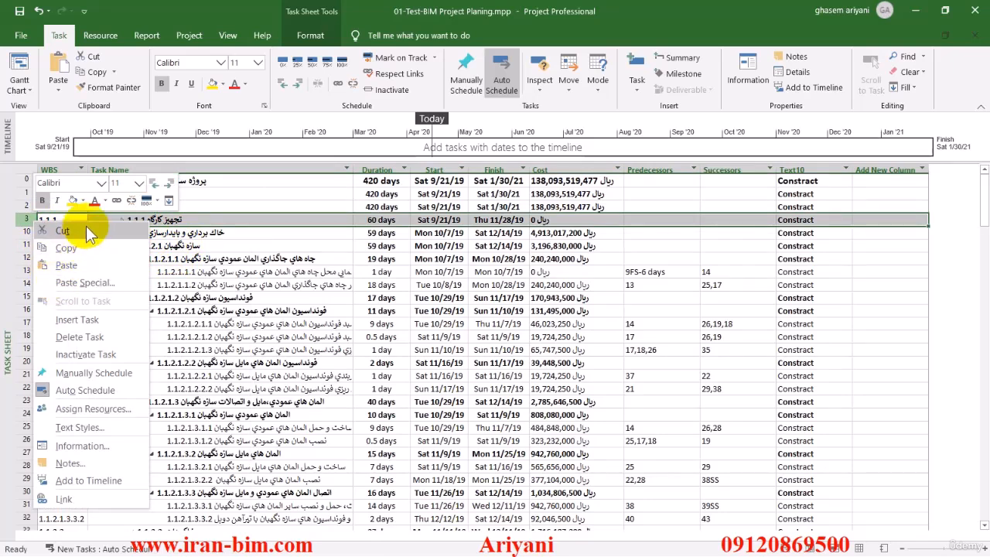
left_click(79, 337)
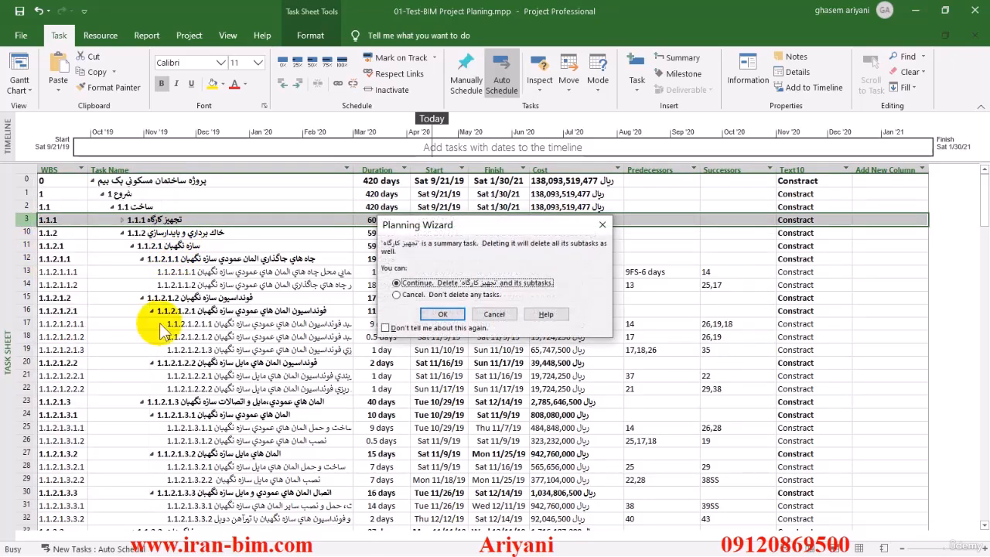
left_click(444, 314)
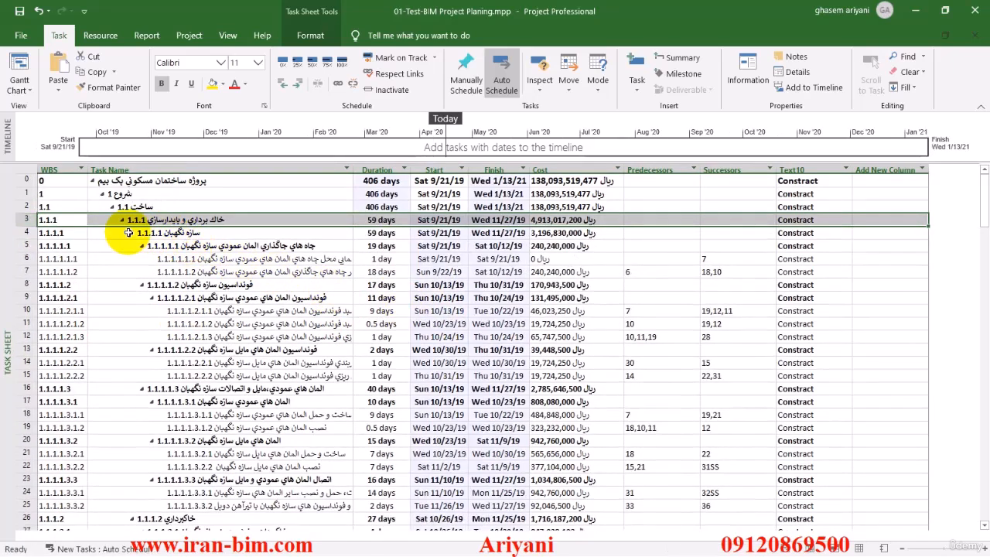
Delete the خاک برداری و پایدارسازی summary task with its subtasks, and the جمع آوری سازه نگهبان task below it.
right_click(26, 223)
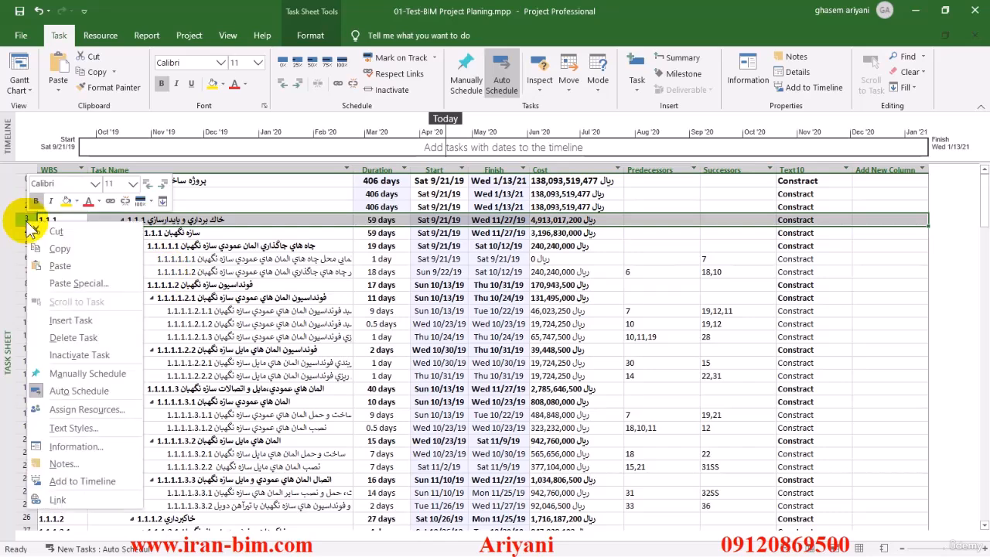
left_click(68, 337)
left_click(443, 314)
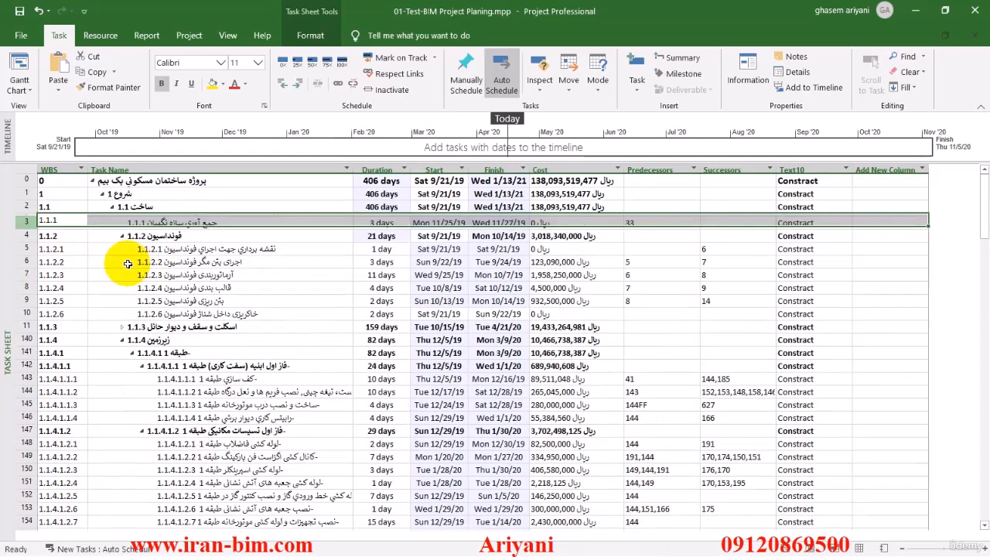
right_click(29, 221)
left_click(66, 334)
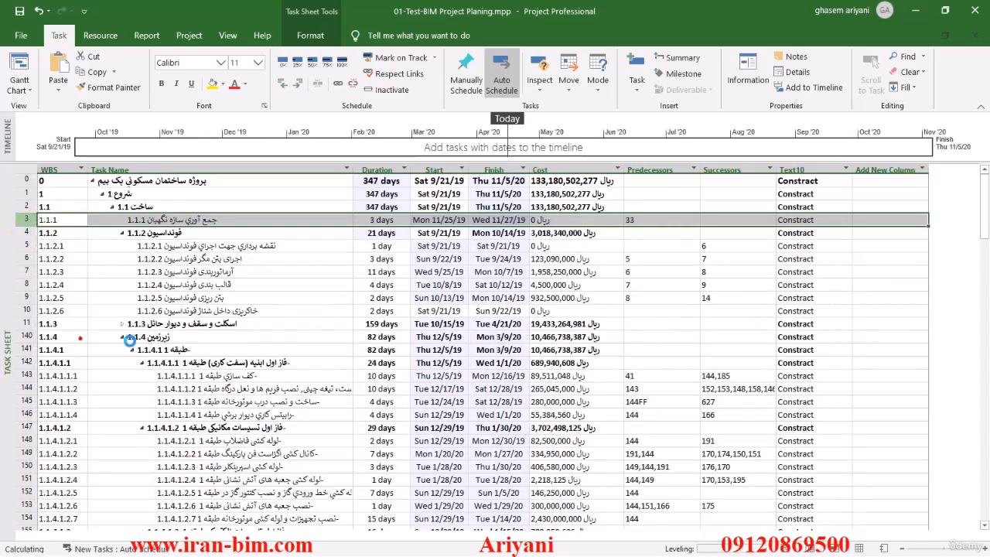
Try to delete the ساخت summary task (WBS 1.1) with its subtasks, and undo the deletion.
left_click(157, 207)
left_click(31, 206)
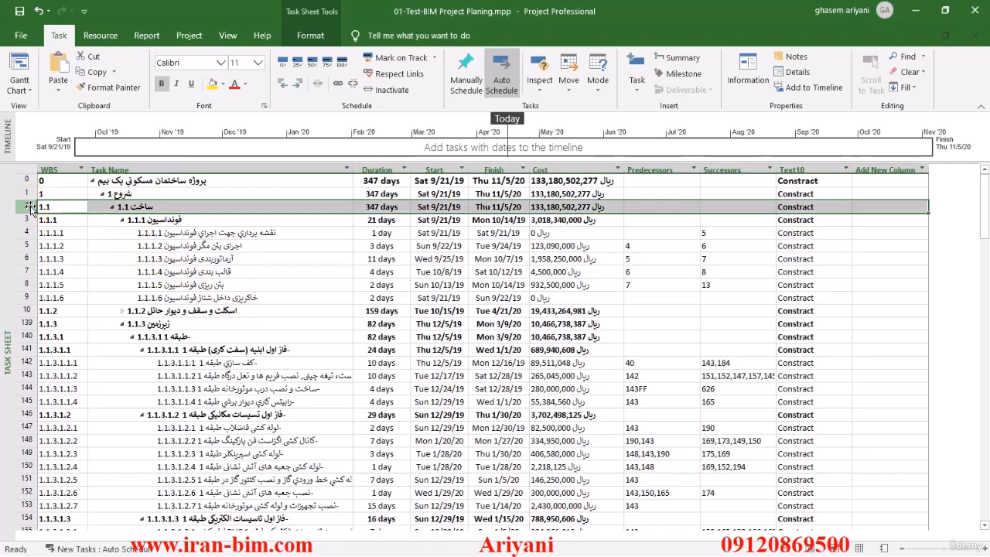
right_click(31, 206)
left_click(67, 320)
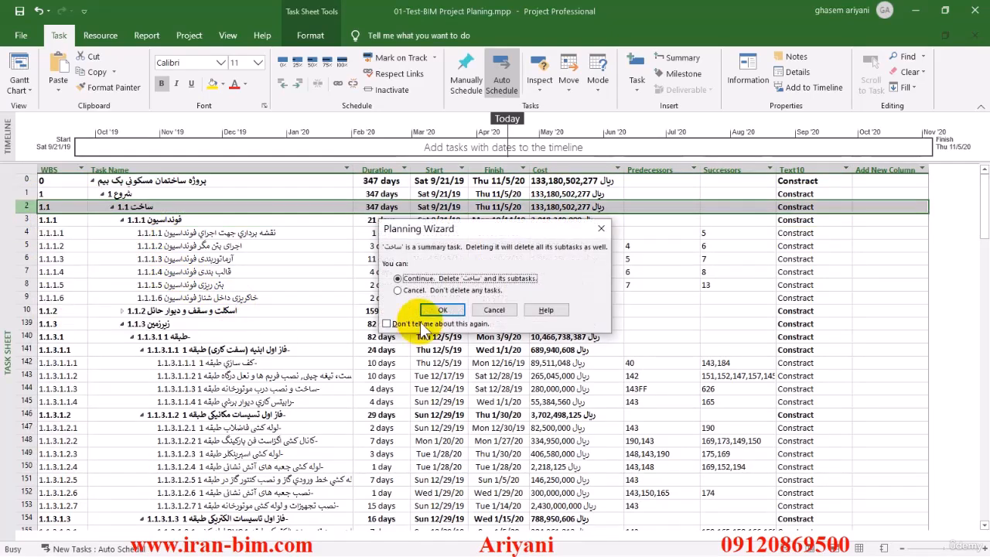
left_click(437, 311)
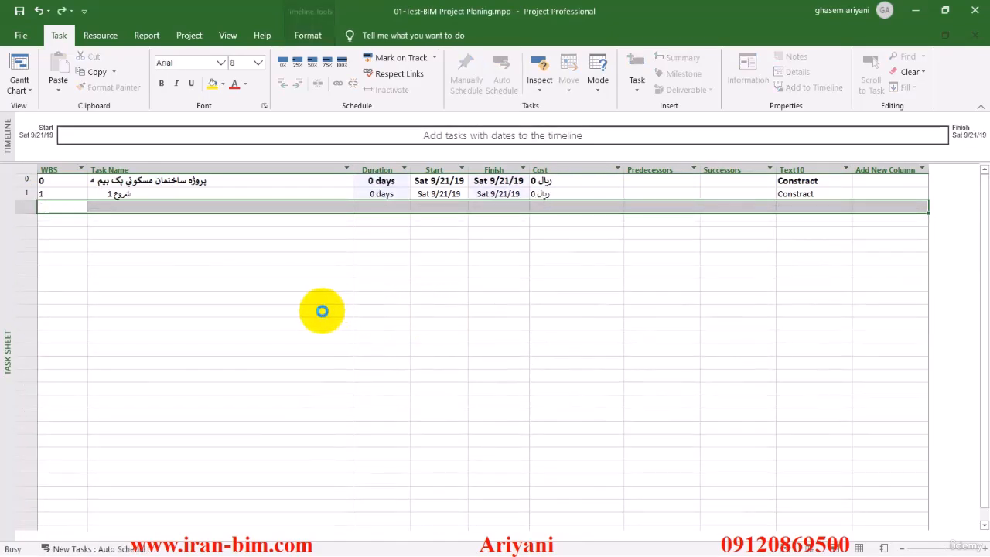
key("ctrl+z")
left_click(130, 223)
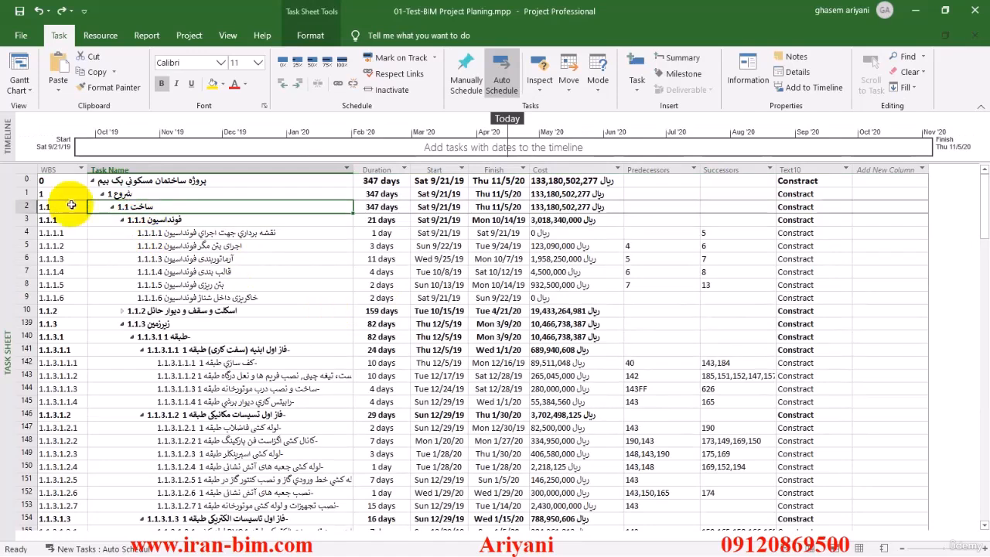
left_click(133, 207)
right_click(144, 207)
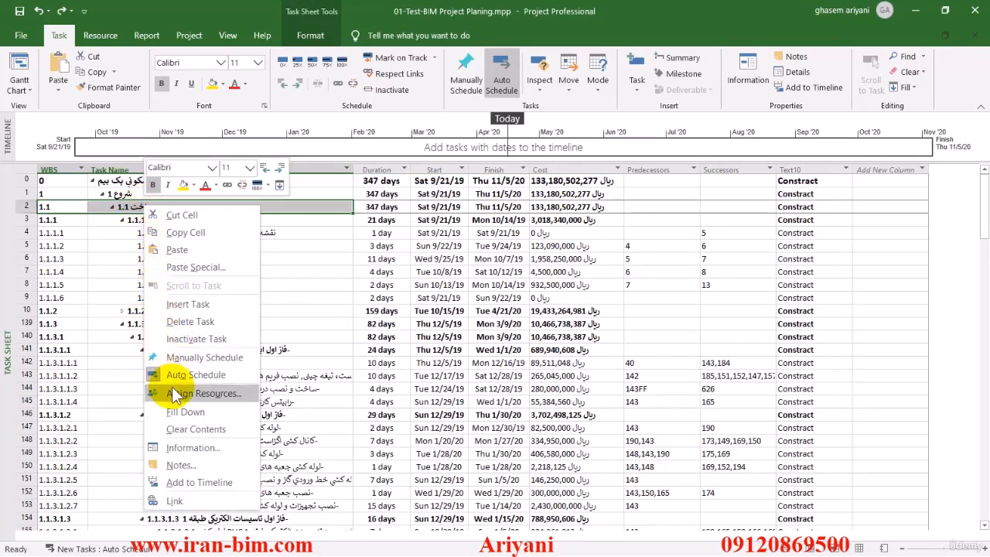
left_click(290, 272)
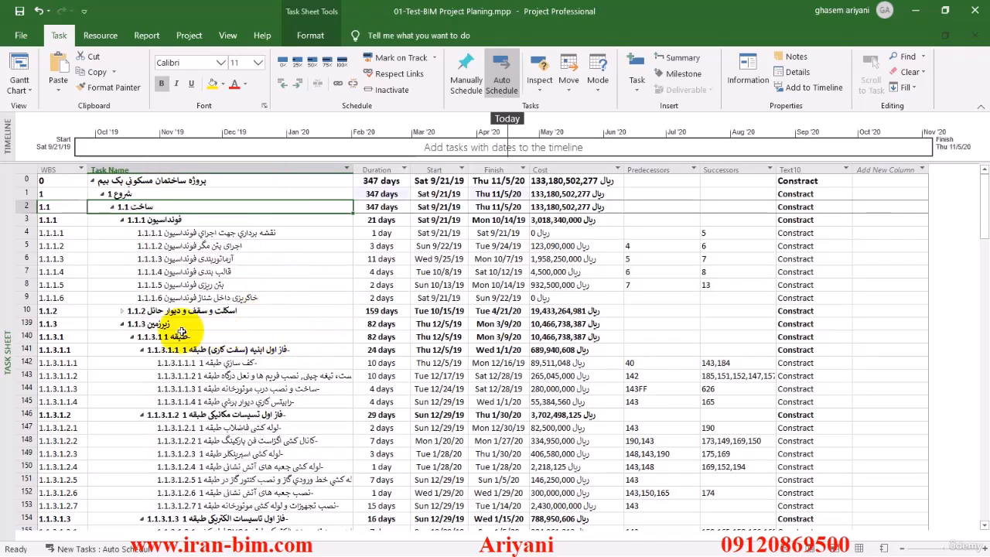
Expand the اسکلت و سقف و دیوار حائل summary task (WBS 1.1.2) and its collapsed column and roof groups for floors 2 and 1.
left_click(122, 310)
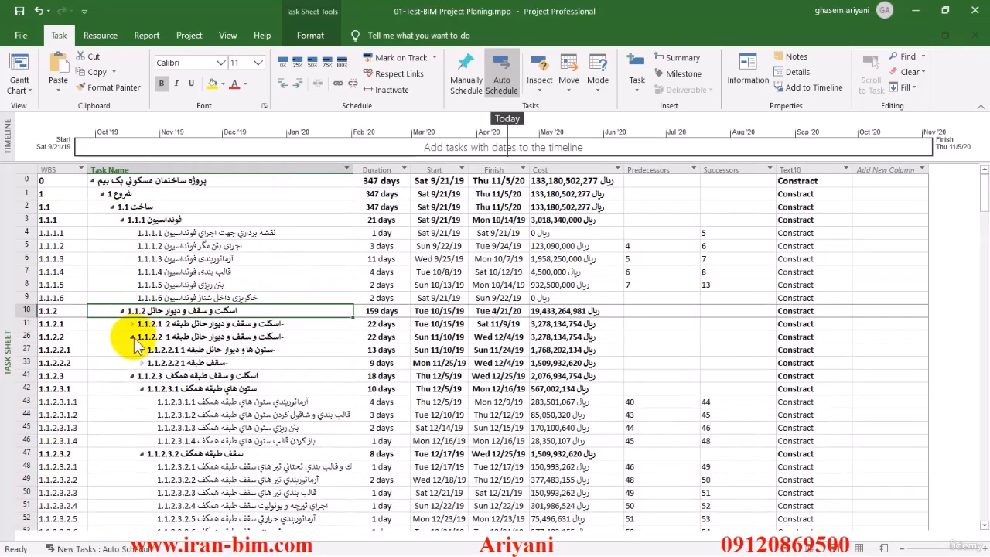
left_click(133, 328)
left_click(132, 324)
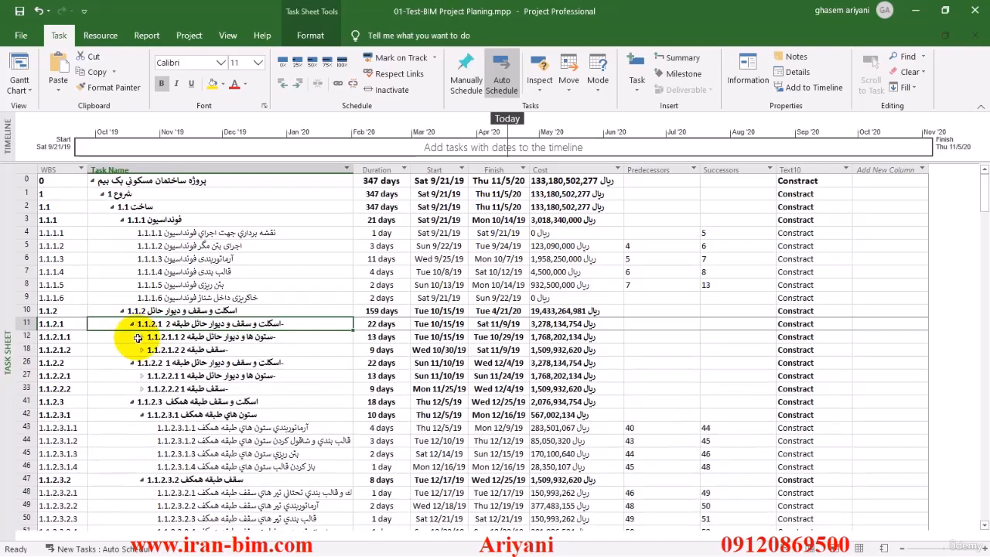
left_click(141, 337)
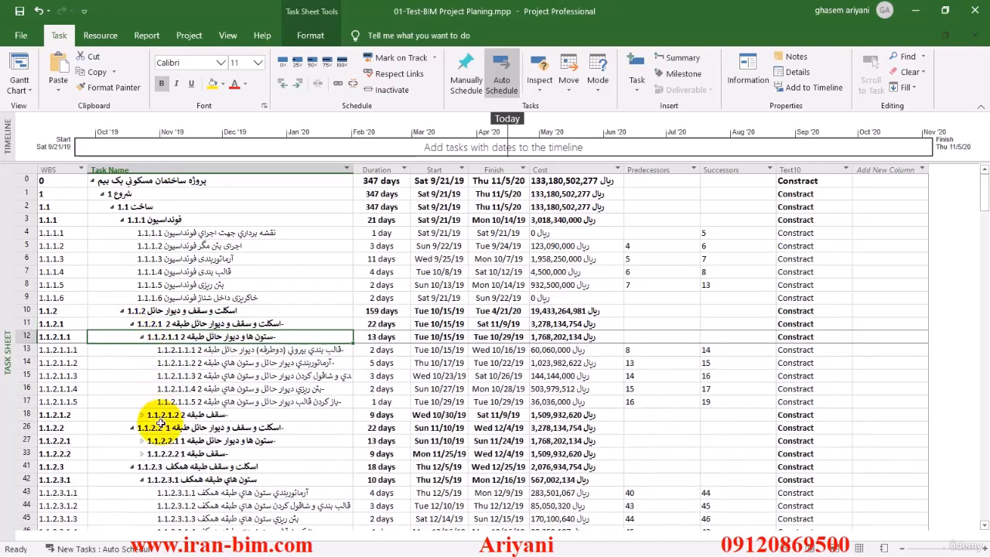
left_click(141, 414)
scroll(155, 387, "down", 5)
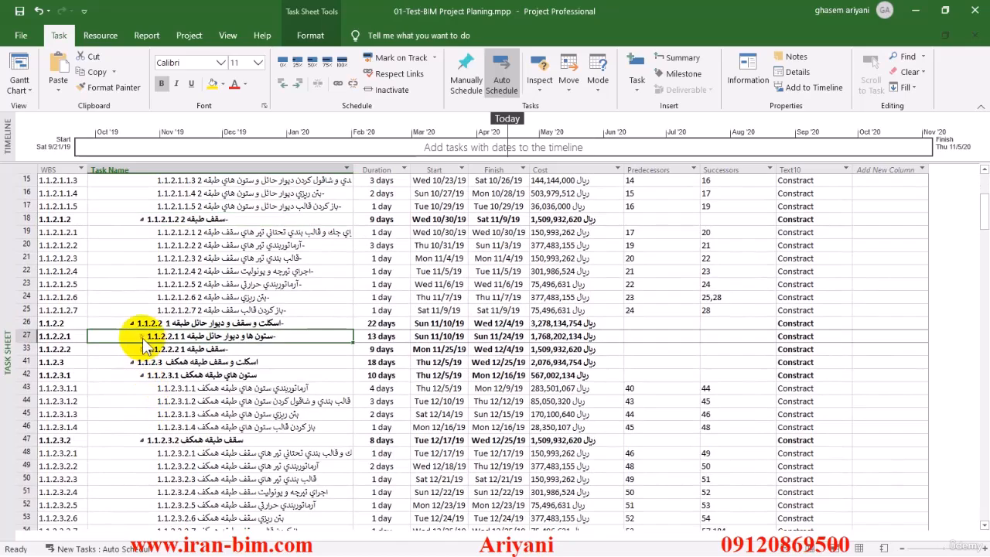
left_click(142, 338)
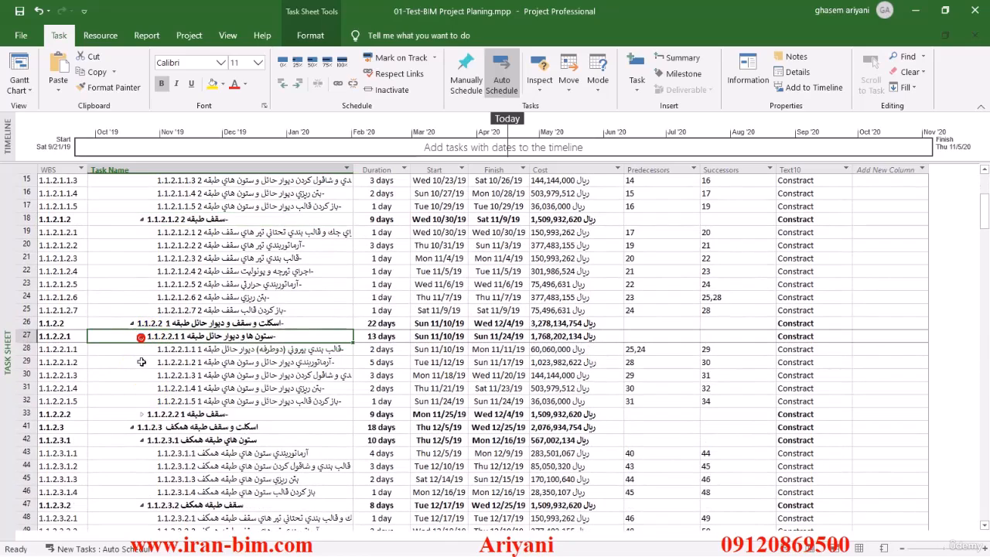
left_click(141, 415)
Examine the structural tasks of the upper floors, especially the سقف طبقه 1 tasks under WBS 1.1.2.4.2.
scroll(146, 391, "down", 10)
scroll(147, 391, "down", 2)
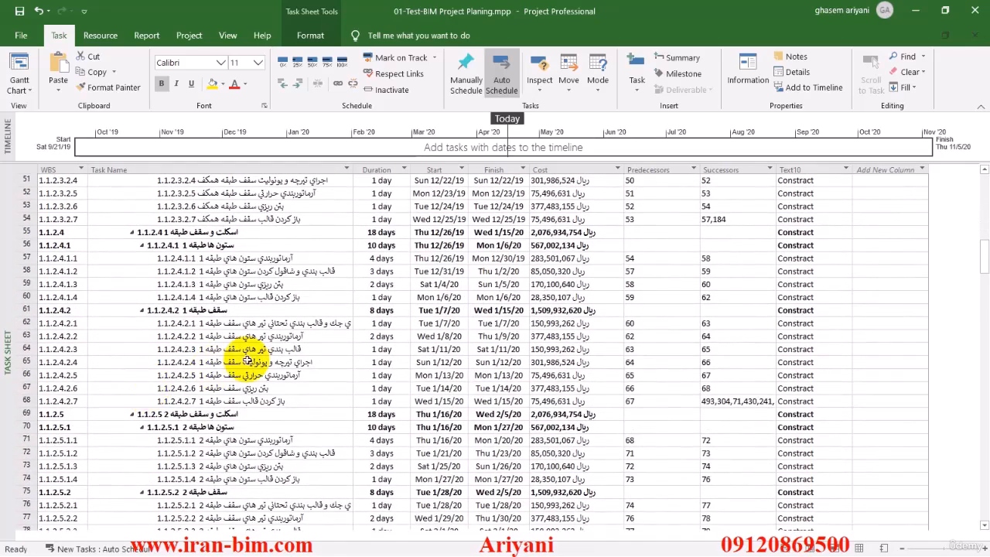
left_click(331, 325)
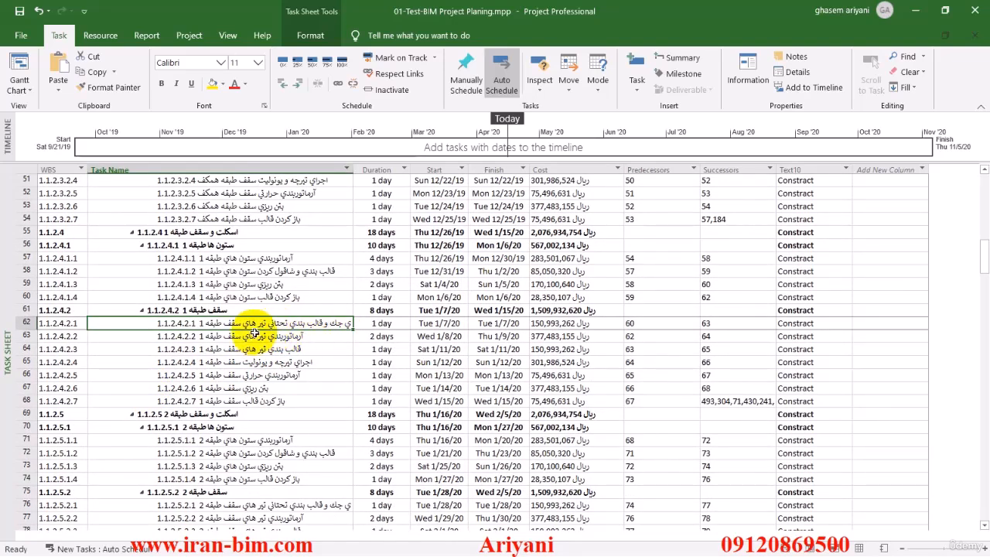
left_click(311, 363)
left_click(306, 376)
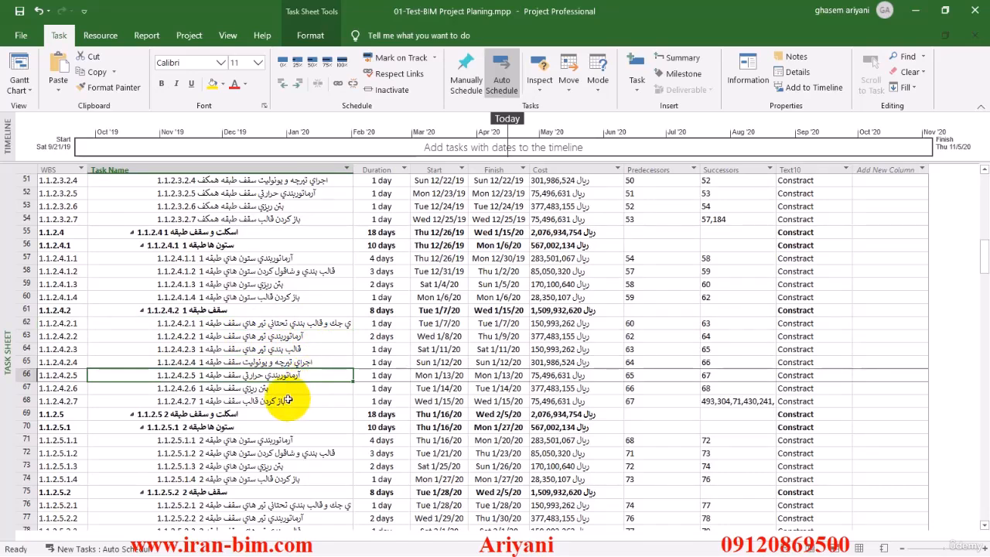
left_click(287, 389)
left_click(300, 402)
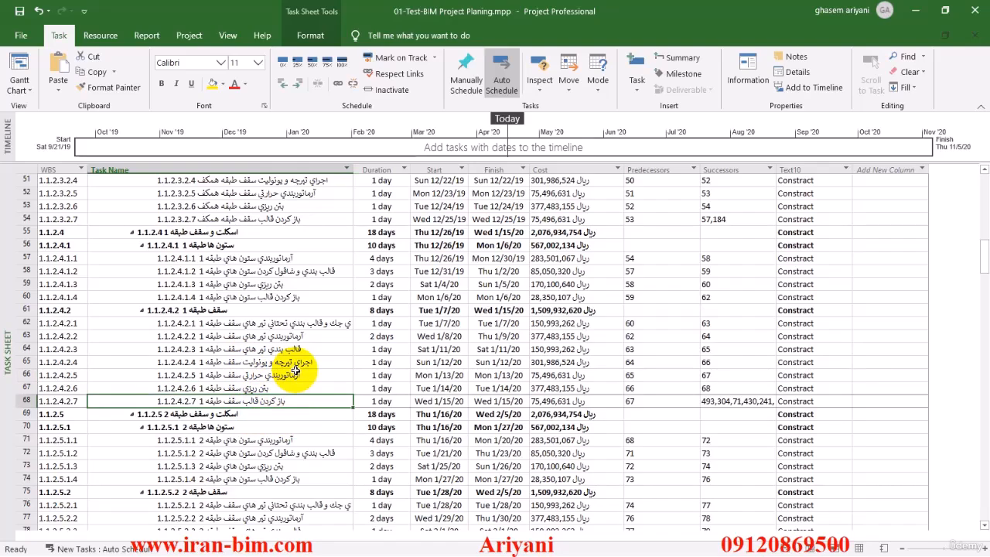
scroll(294, 352, "down", 3)
scroll(288, 356, "up", 12)
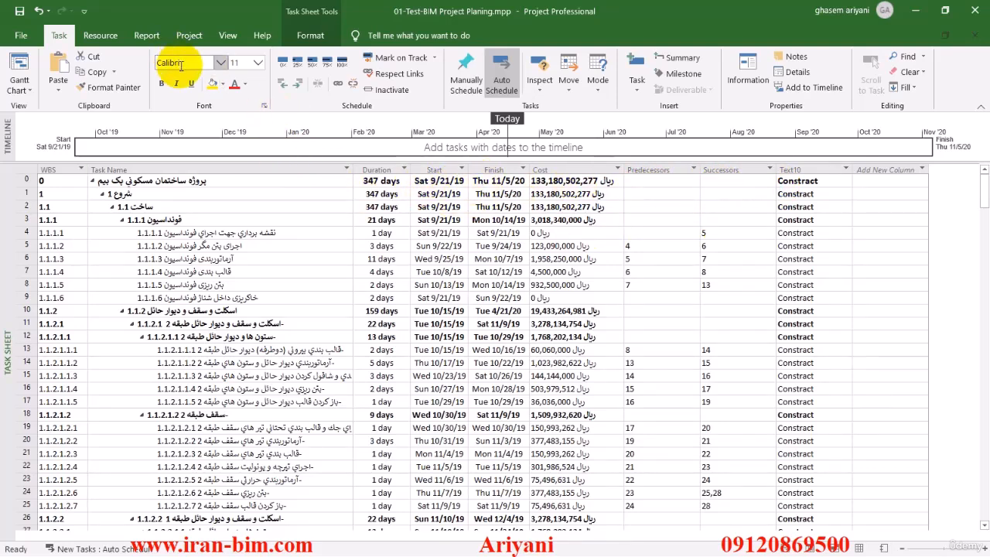
Level all resources across the entire project, using automatic calculation on a day-by-day basis and the Standard leveling order.
left_click(103, 35)
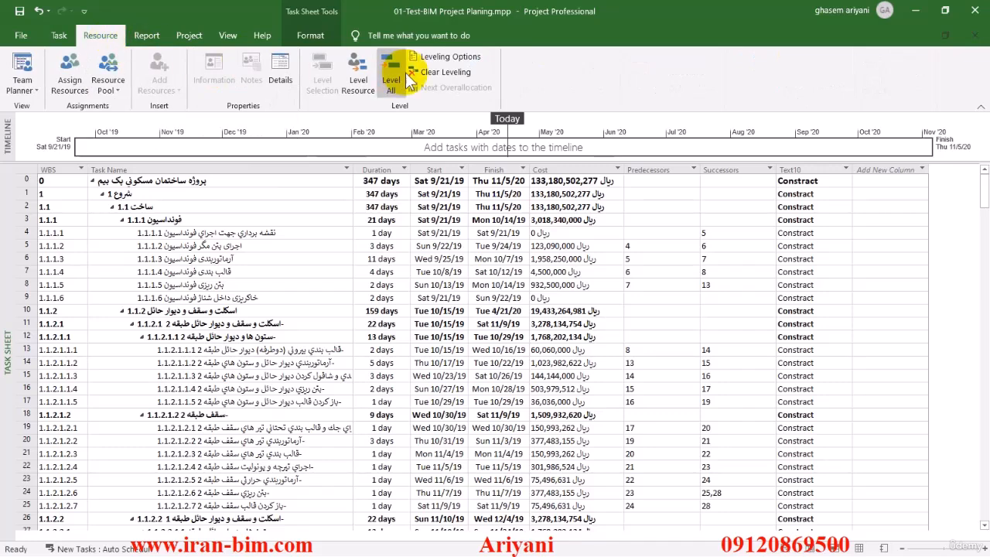
left_click(447, 57)
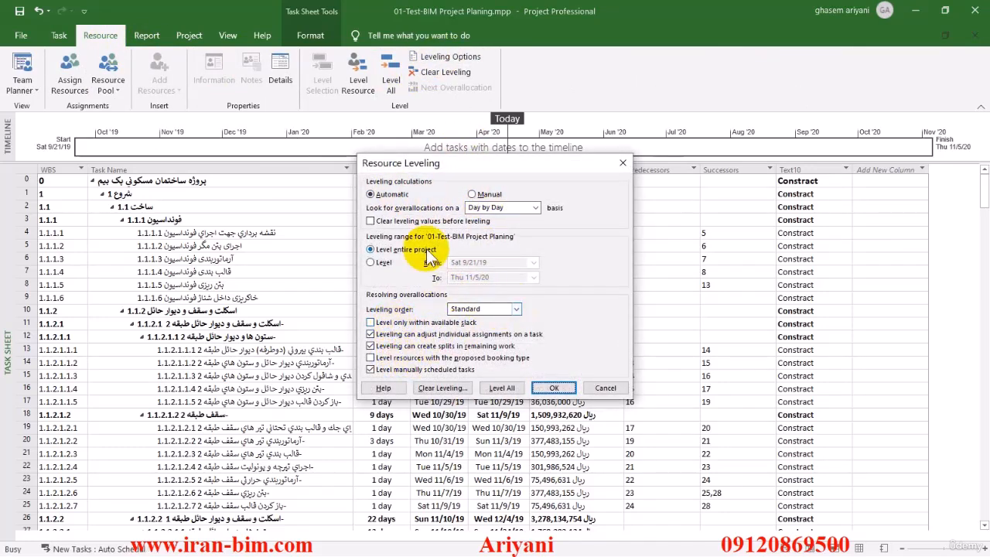
left_click(500, 388)
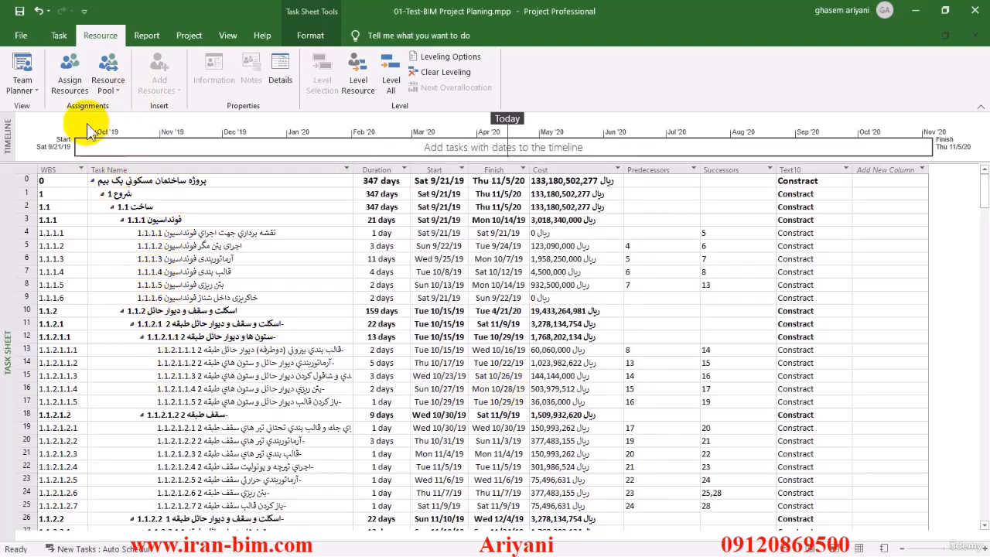
left_click(59, 34)
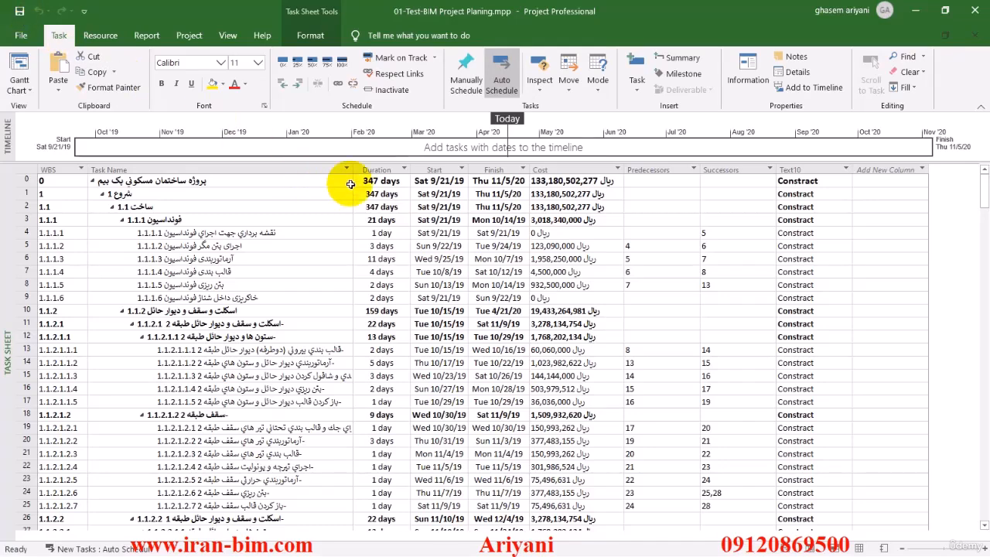
Add a Text9 column to the task sheet after the Text10 column.
left_click(892, 168)
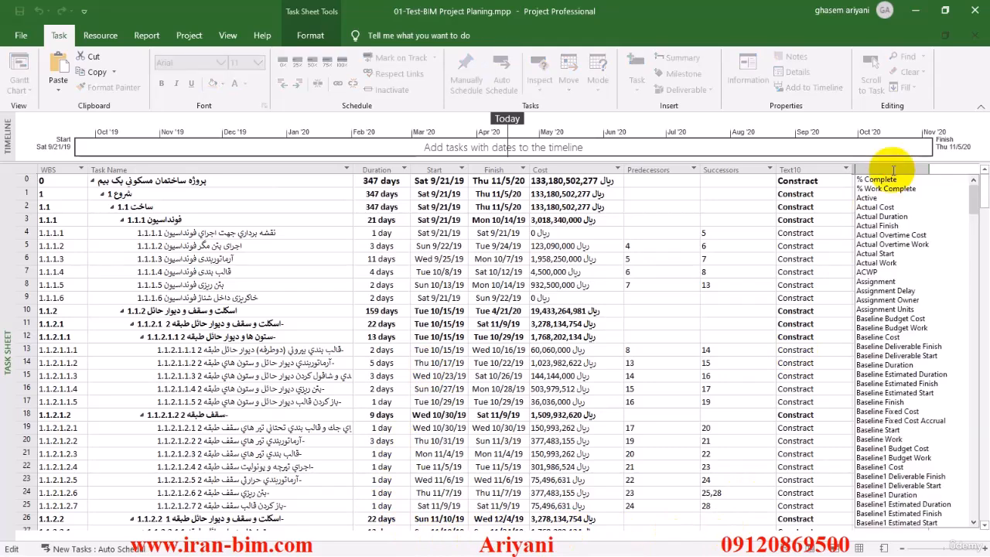
type("text1 ( Floor")
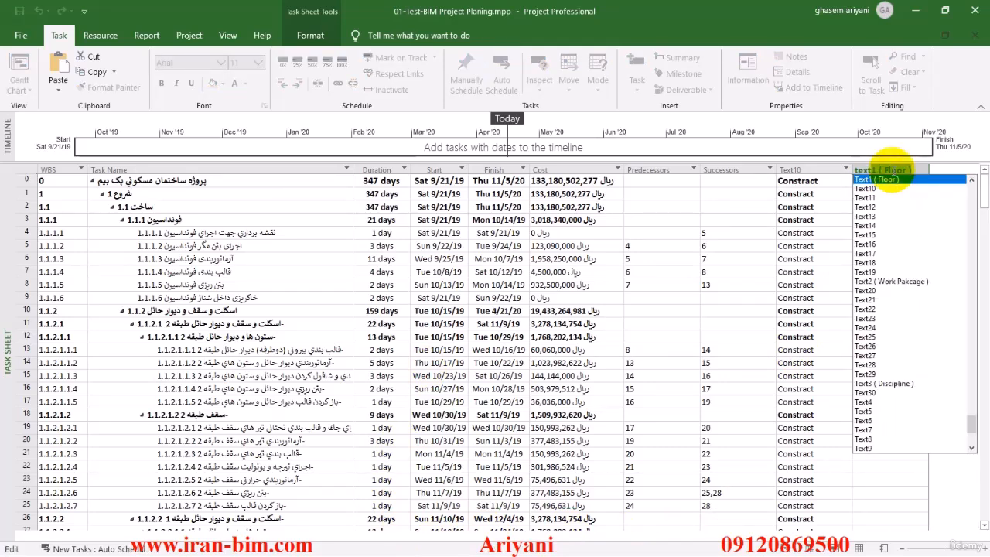
key("Down")
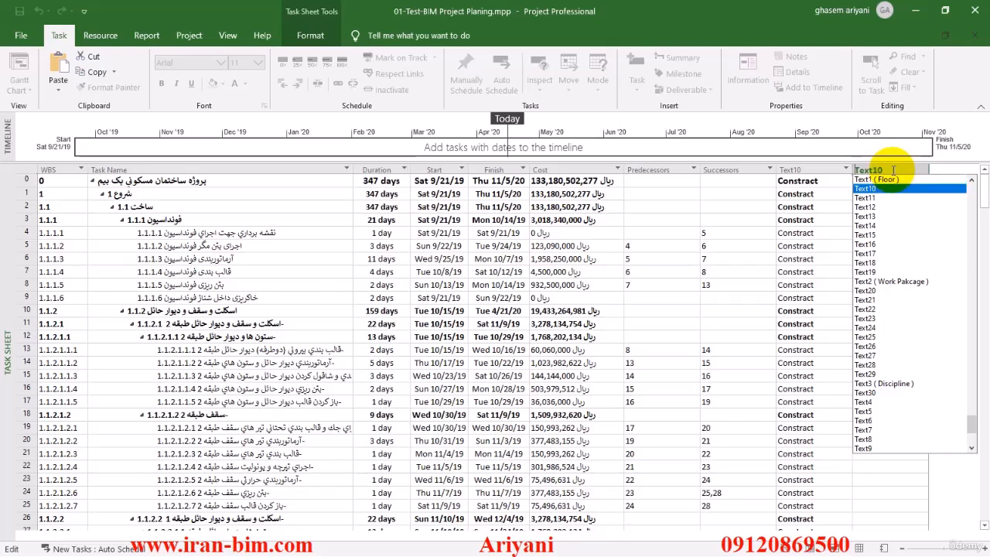
key("Down")
key("Down")
key("Down")
key("Down")
key("Down")
key("Down")
key("Down")
key("Down")
key("Down")
key("Down")
key("Down")
key("Down")
key("Down")
key("Down")
key("Down")
key("Down")
key("Down")
key("Down")
key("Down")
key("Down")
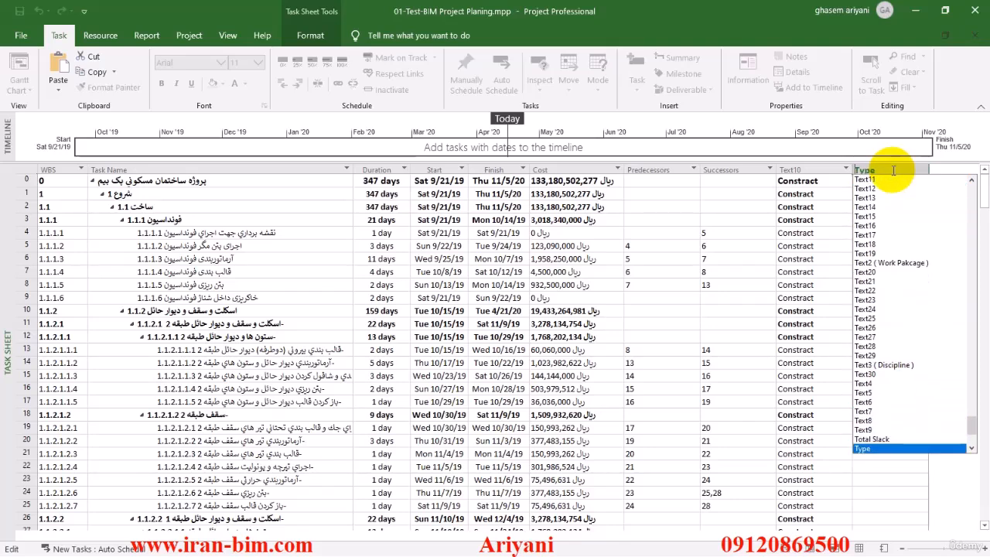
key("Down")
key("Up")
key("Return")
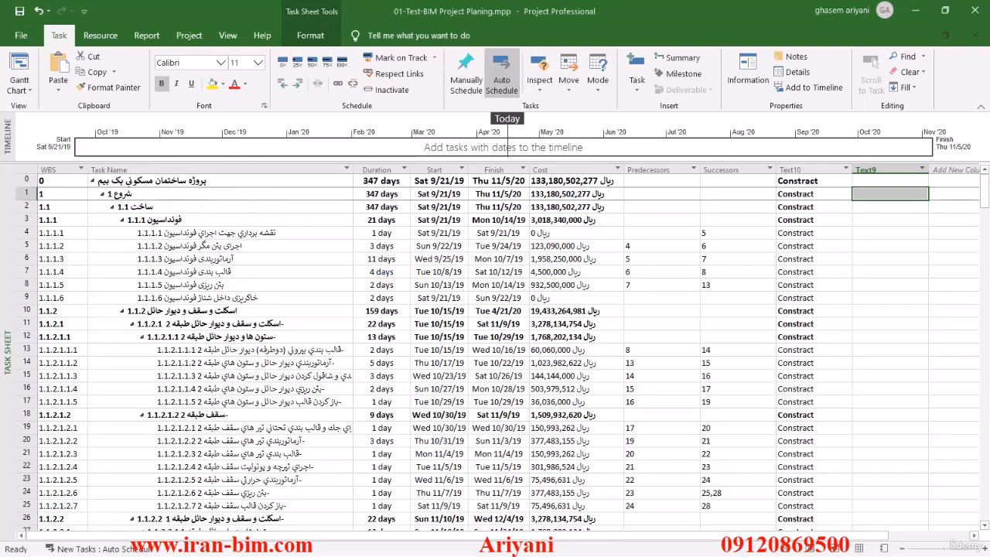
Arrange the blank Notepad window beside the Microsoft Project window, restoring and narrowing the Project window to make room.
left_click_drag(2, 285, 859, 190)
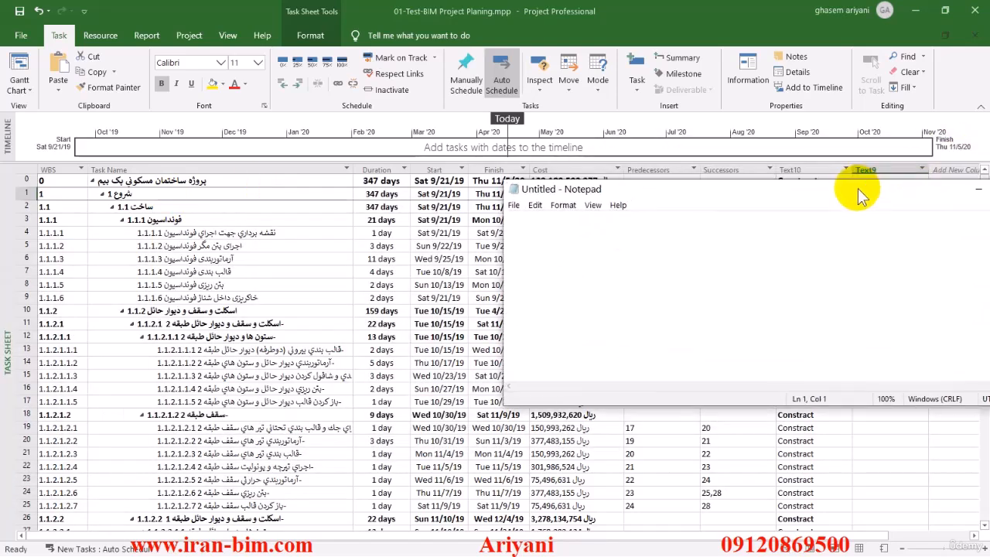
left_click_drag(718, 14, 544, 47)
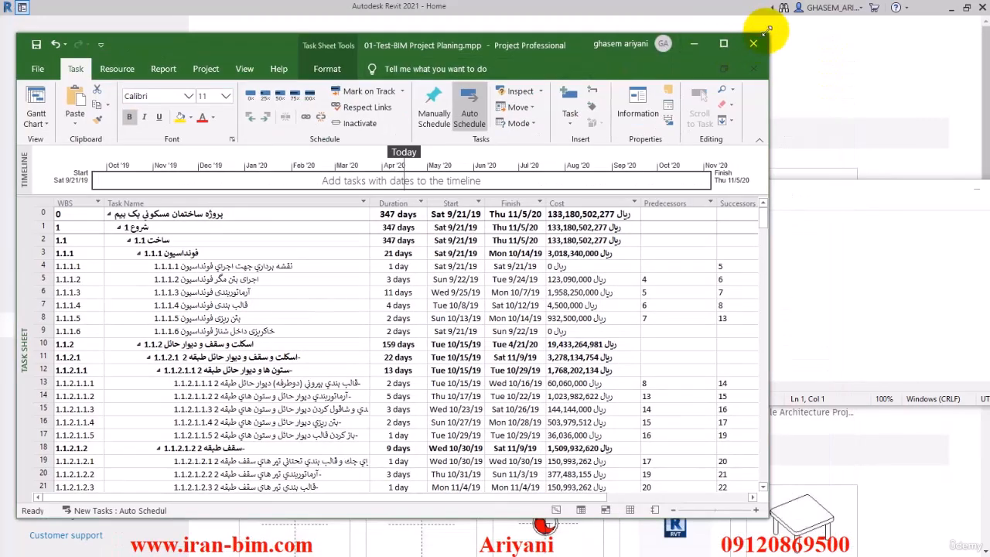
left_click_drag(770, 29, 524, 2)
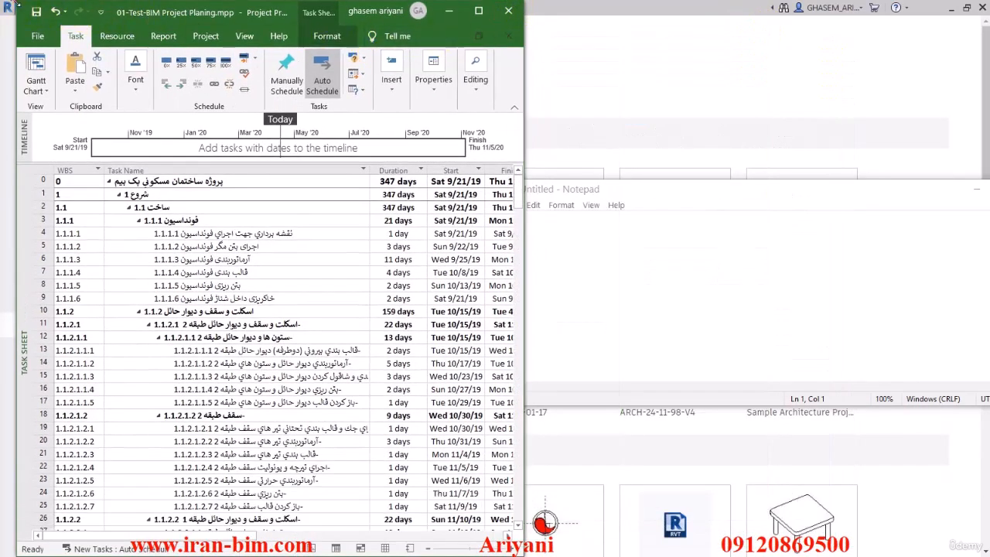
Fit the Microsoft Project and Notepad windows side by side, each taking half of the screen.
left_click_drag(17, 3, 10, 1)
left_click(679, 258)
left_click_drag(532, 182, 425, 177)
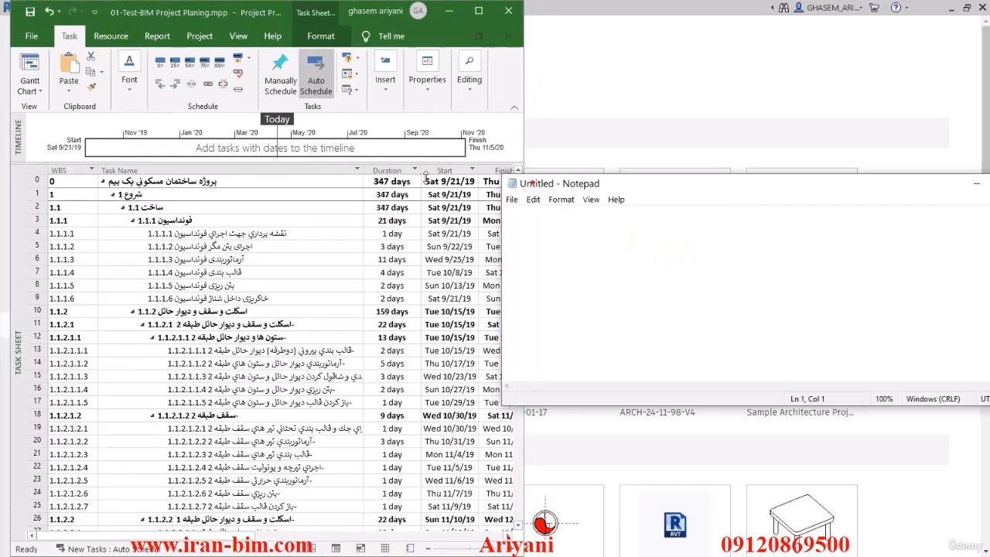
left_click_drag(526, 188, 989, 333)
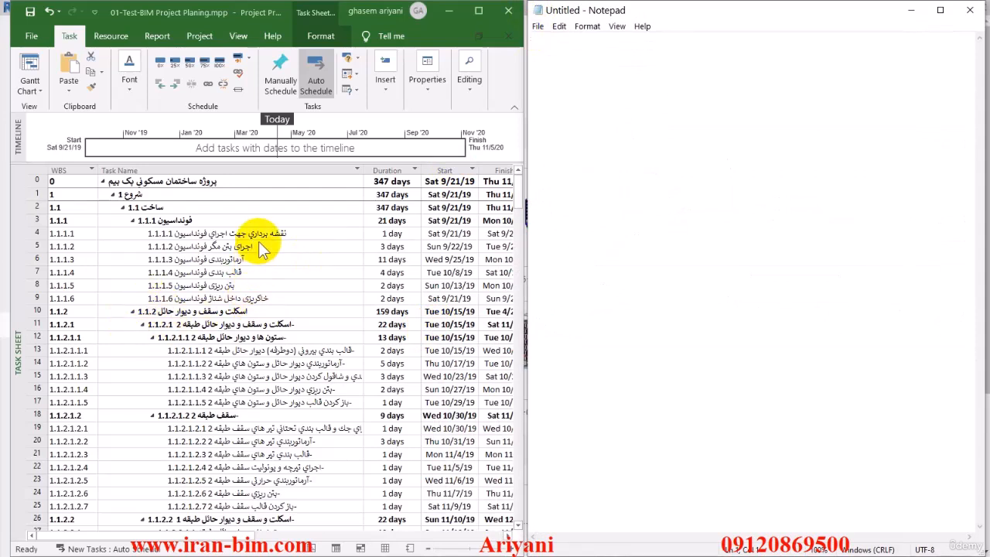
Copy the name of foundation task 1.1.1.5, بتن ریزی فونداسیون, into the blank Notepad document.
left_click(255, 246)
left_click(255, 259)
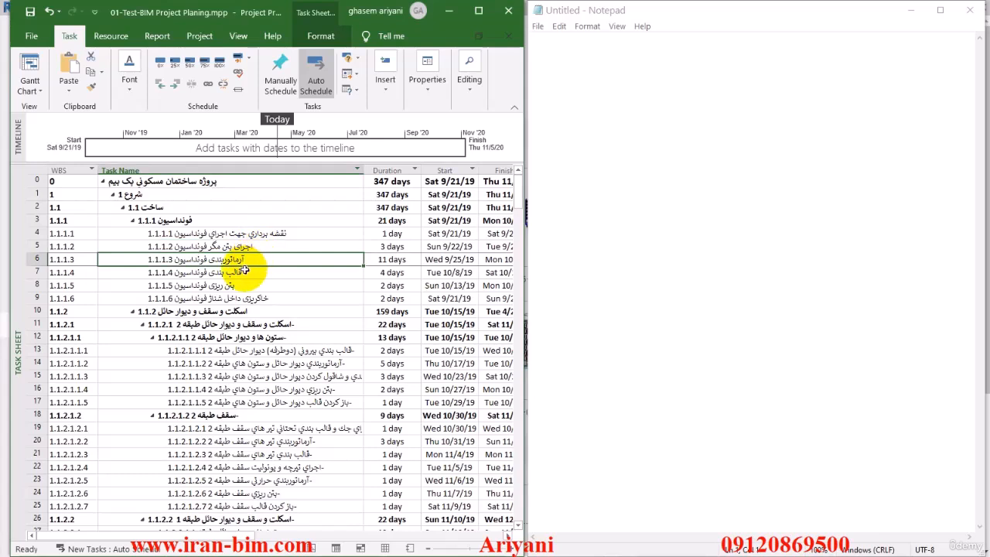
left_click(245, 272)
left_click(246, 288)
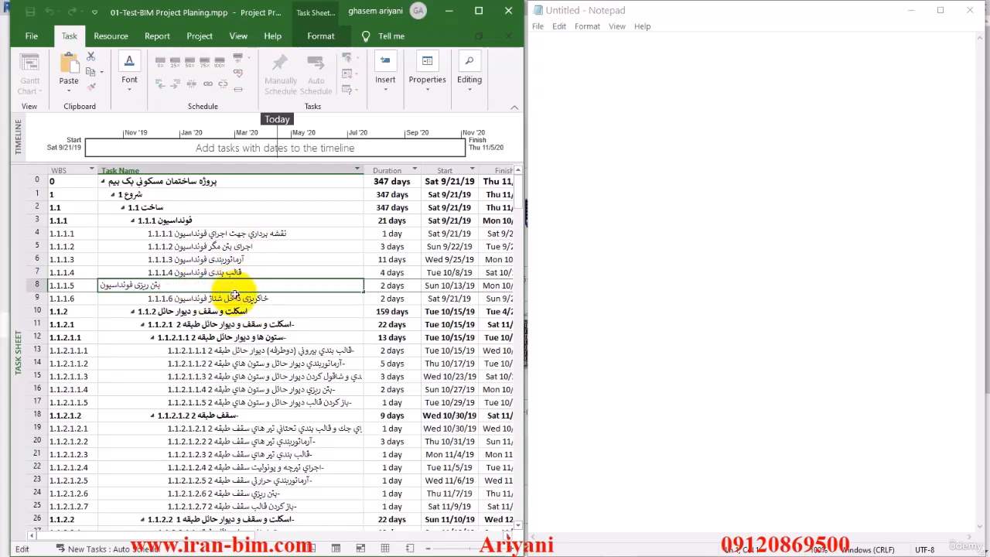
left_click(235, 295)
left_click(227, 284)
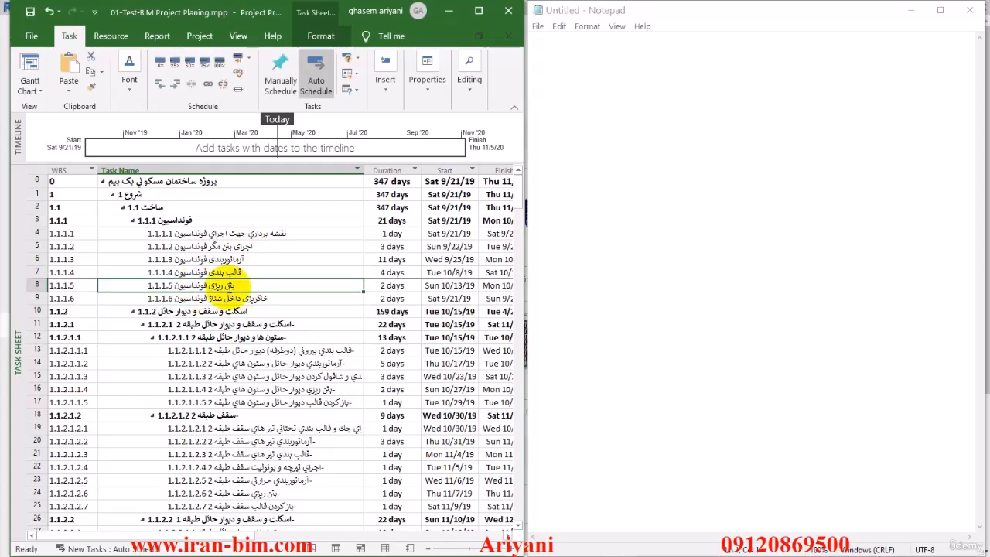
double_click(229, 286)
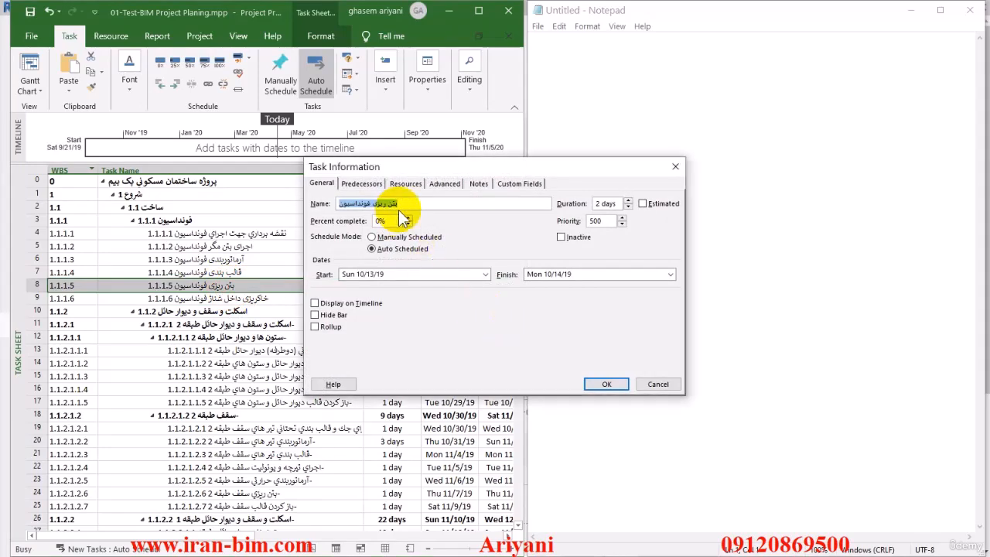
left_click(604, 384)
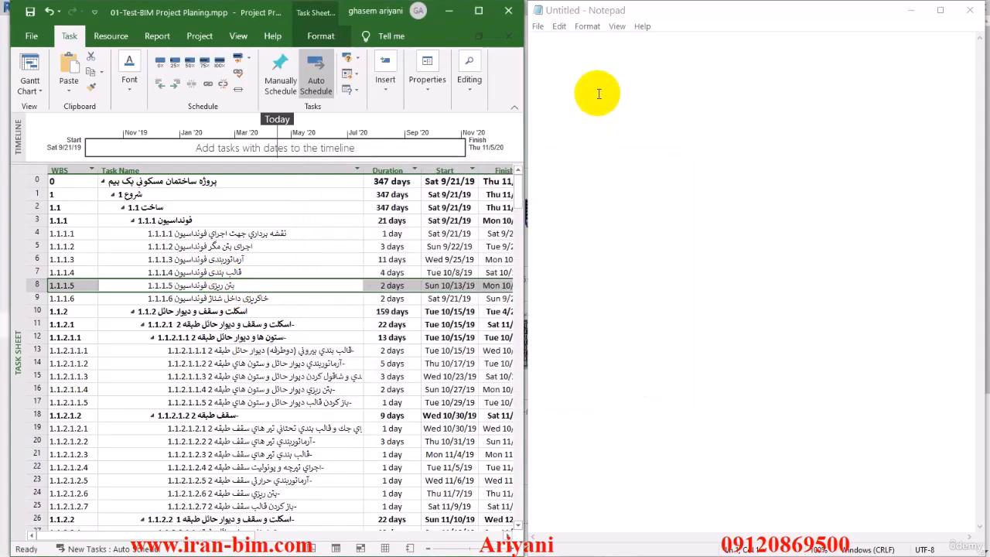
left_click(597, 92)
type("بتن ریزی فونداسیون")
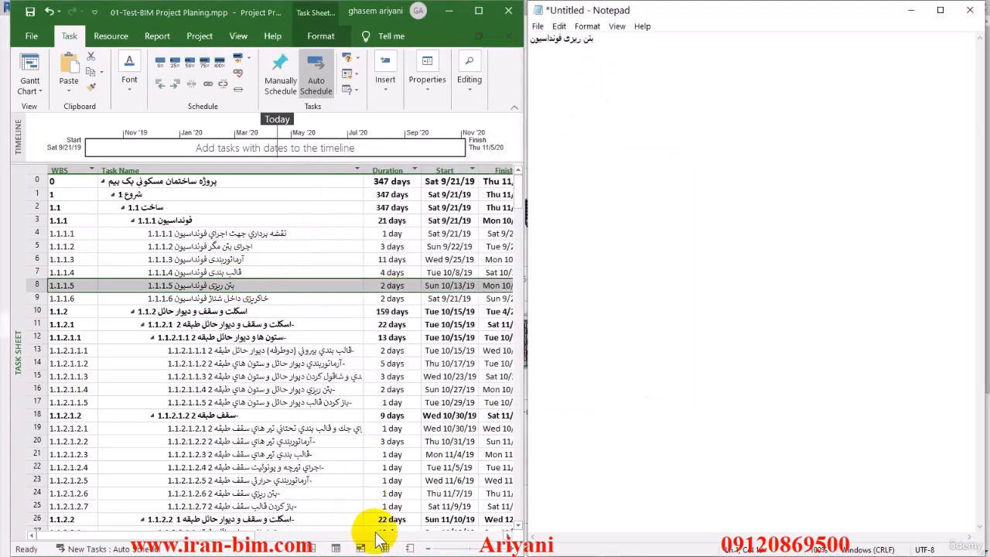
Note the code FO beside بتن ریزی فونداسیون in Notepad and enter FO as that task's Text9 value in Project.
left_click_drag(224, 533, 436, 464)
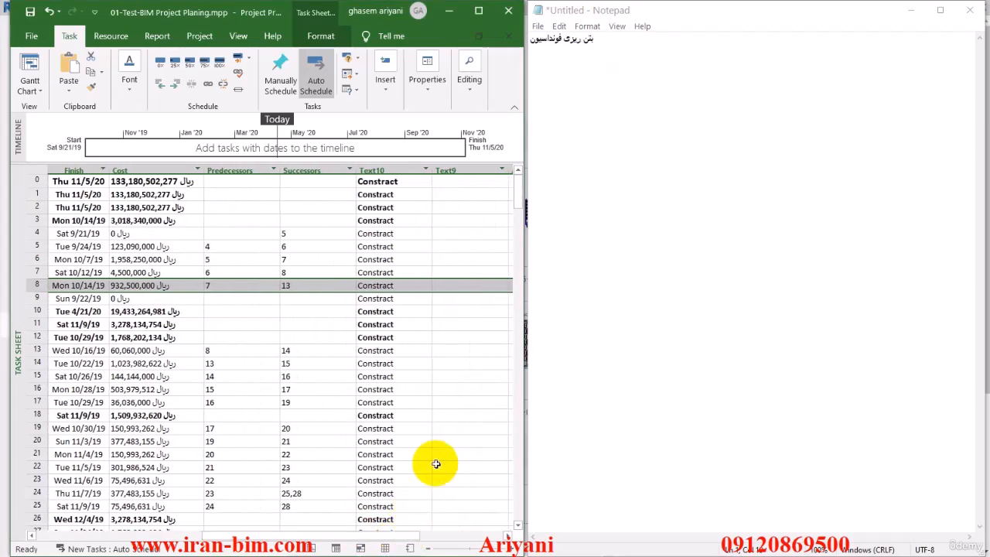
left_click(470, 286)
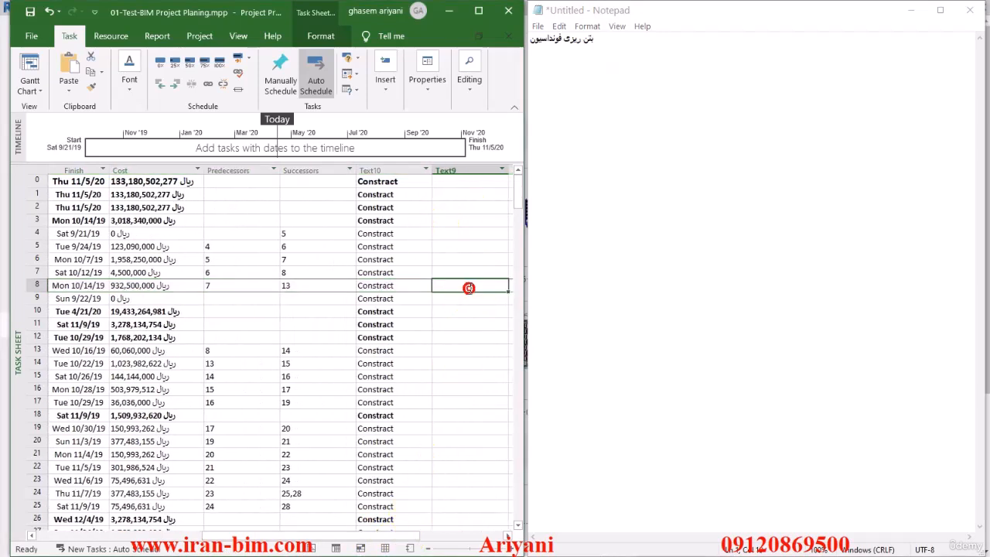
type("FO")
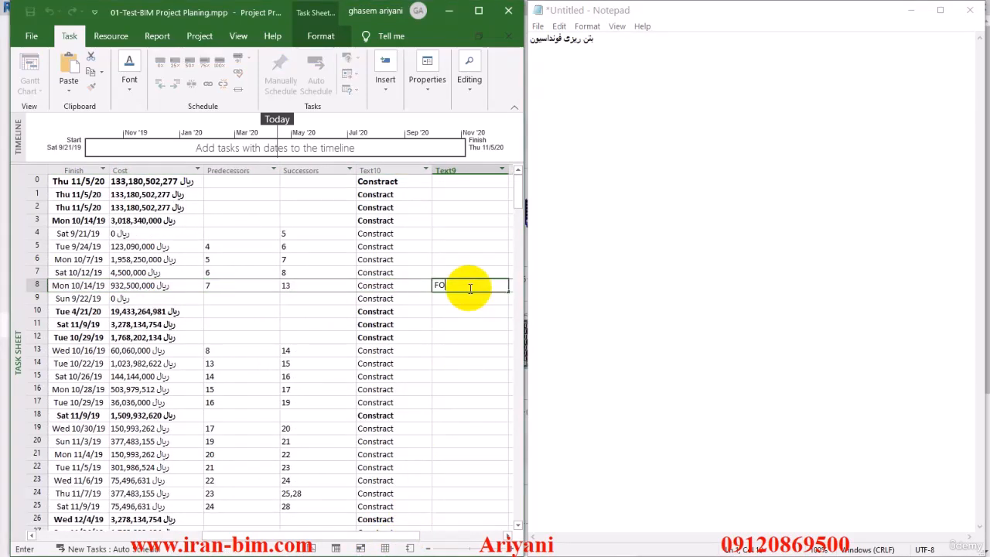
left_click(614, 37)
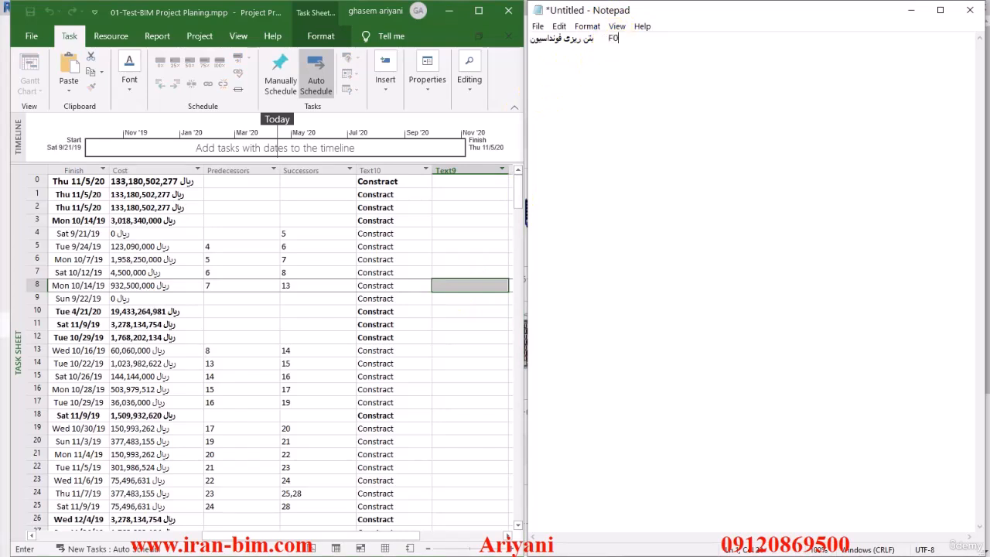
key("Return")
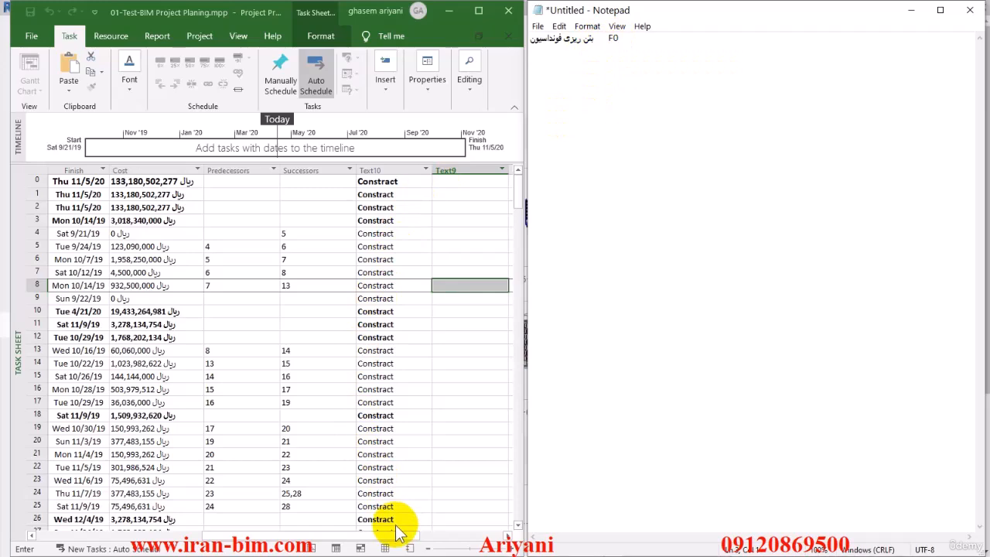
left_click(459, 286)
type("FO")
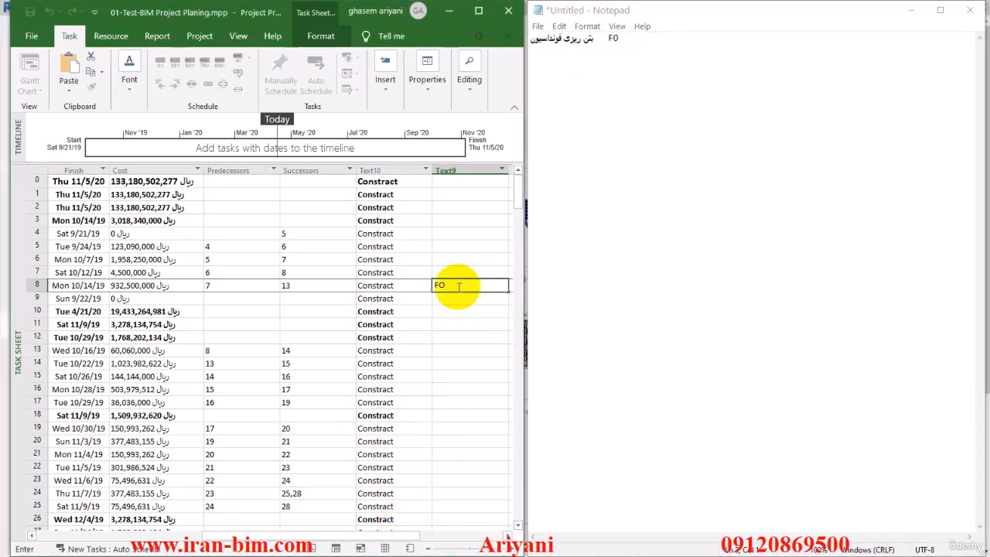
key("Return")
Widen the Task Name column slightly so the long names of the طبقه 2 wall and column tasks fit.
left_click_drag(339, 537, 229, 542)
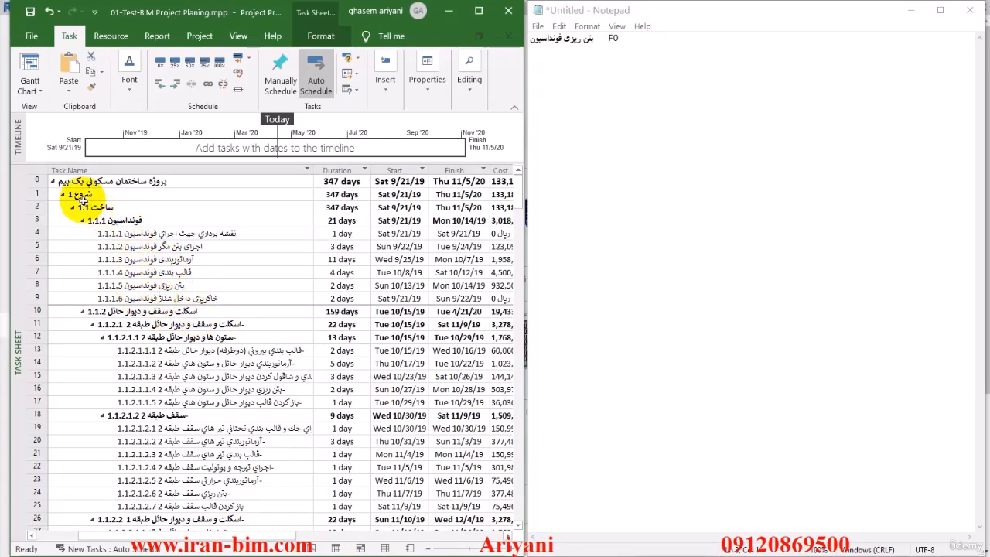
scroll(140, 293, "down", 1)
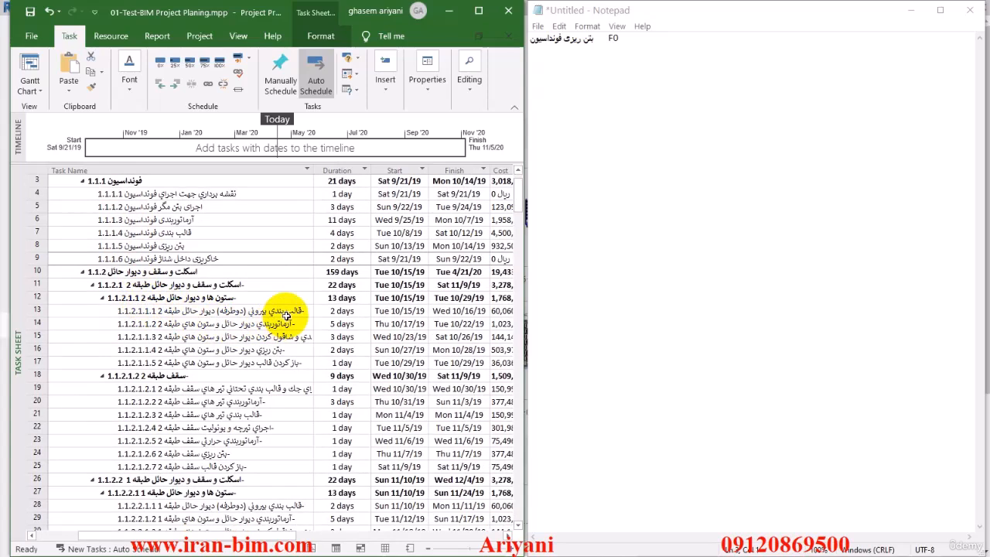
left_click(272, 352)
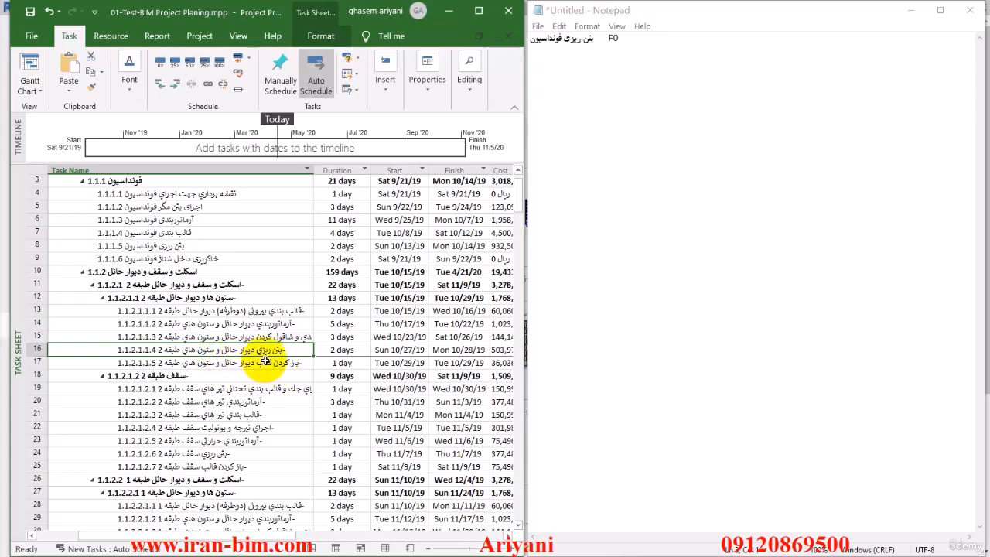
scroll(265, 362, "down", 1)
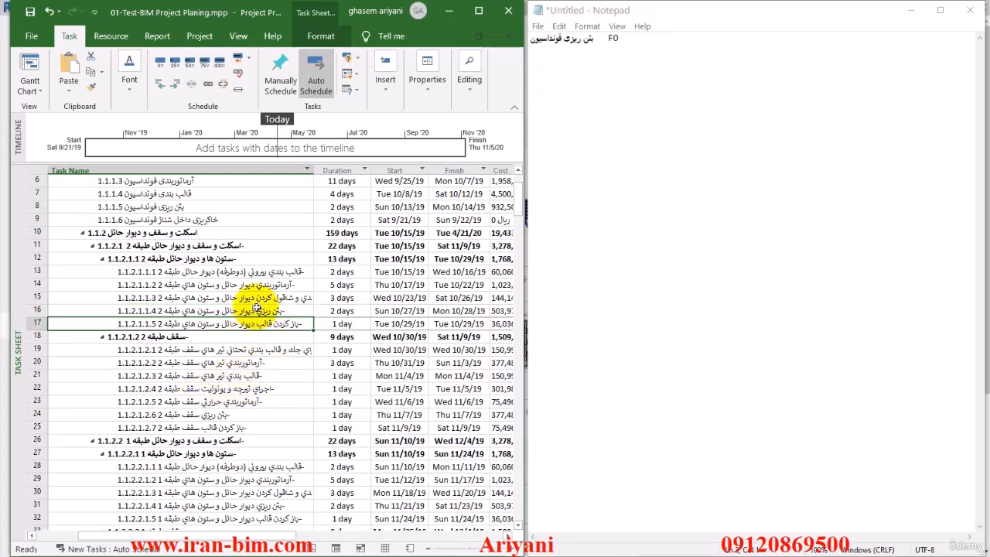
left_click(280, 284)
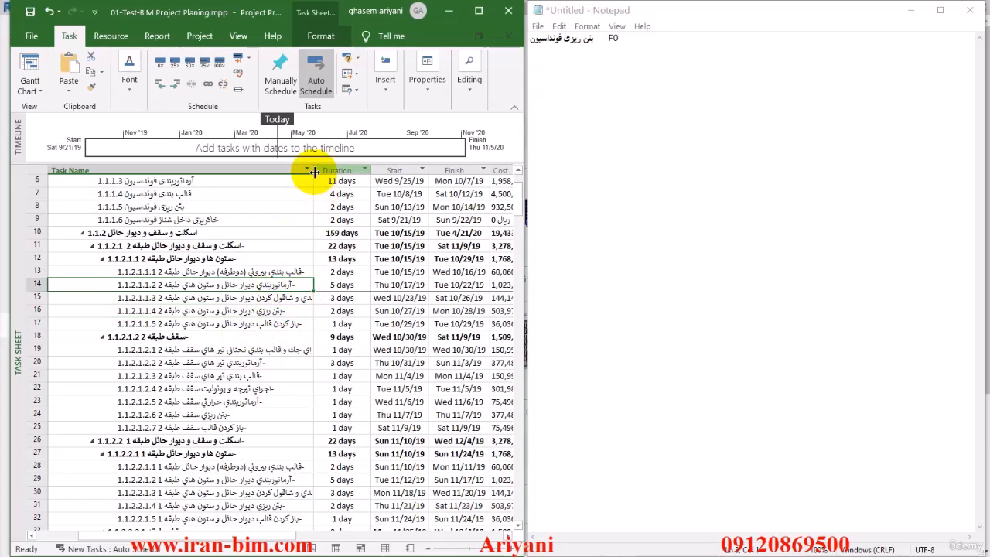
left_click_drag(314, 170, 331, 171)
Copy task 16's name, بتن ريزي ديوار حائل و ستون هاي طبقه 2, into Notepad and add the code CO-1 beside it.
left_click(265, 315)
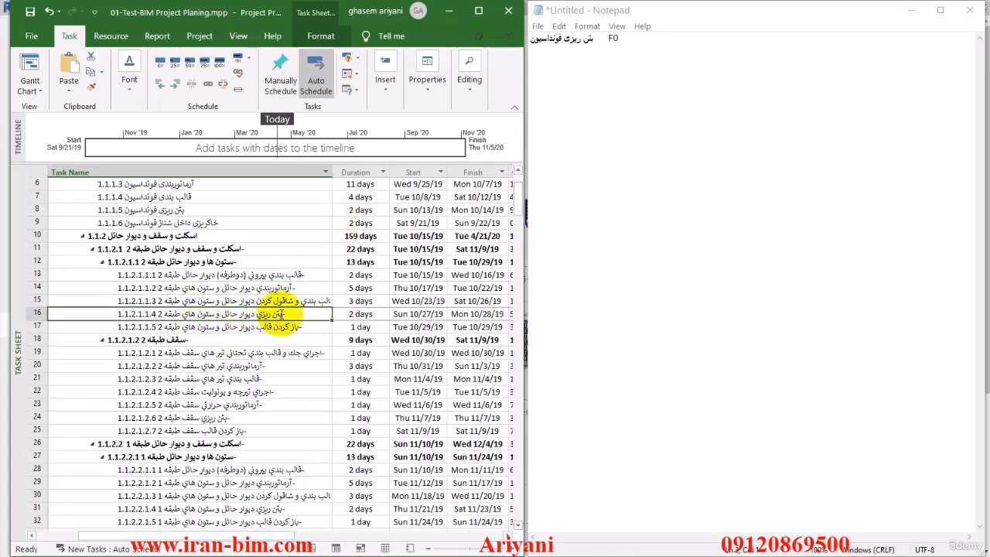
left_click(283, 314)
left_click_drag(270, 314, 91, 313)
key("ctrl+c")
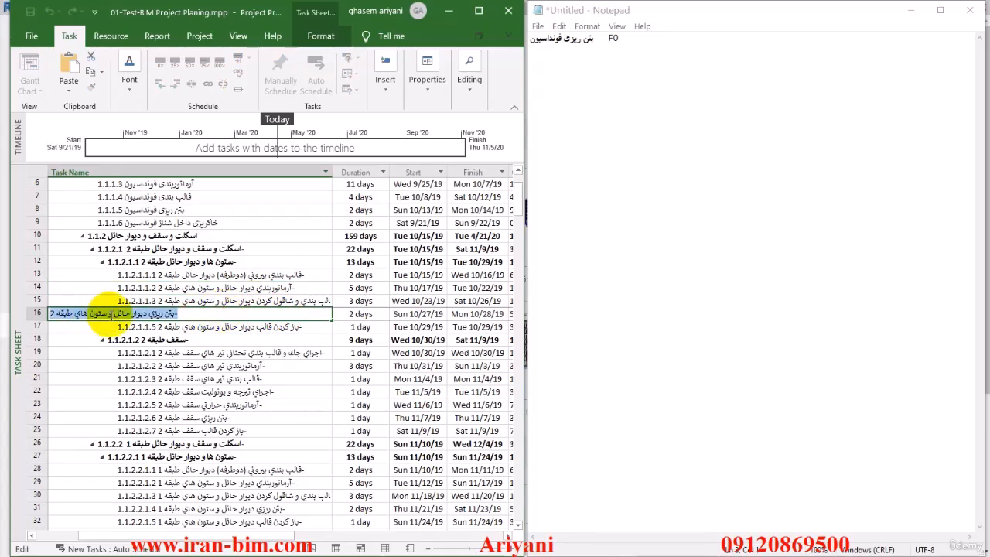
left_click(669, 167)
key("ctrl+v")
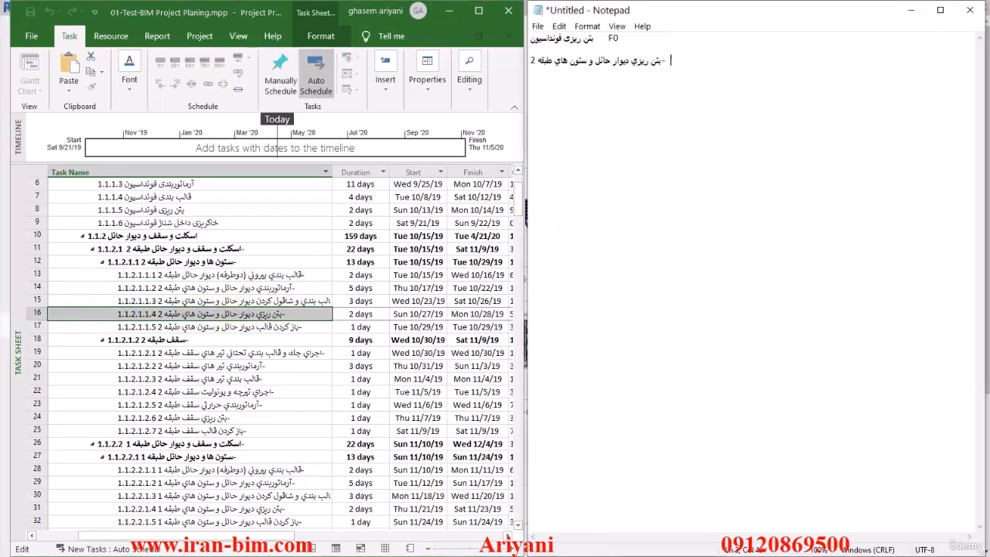
type("CO")
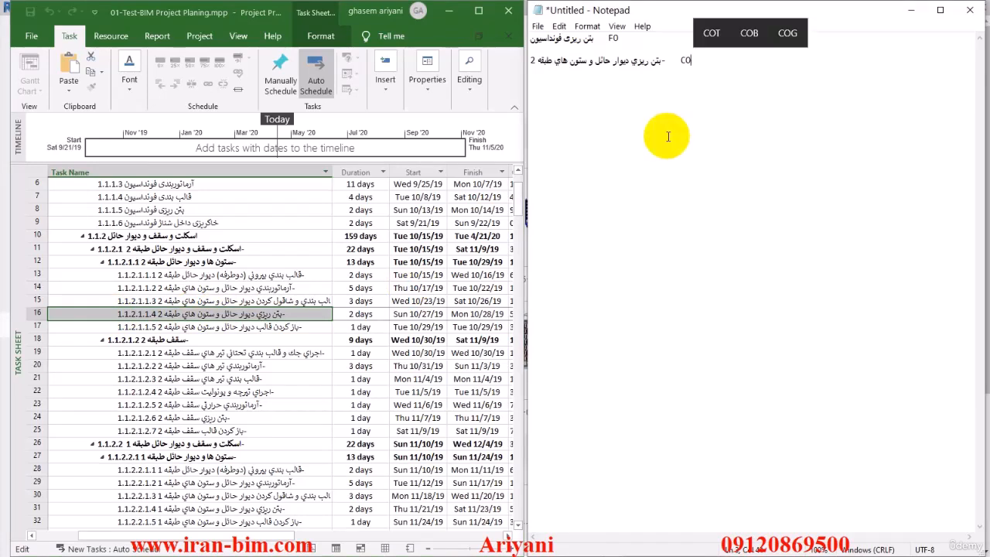
type("-1")
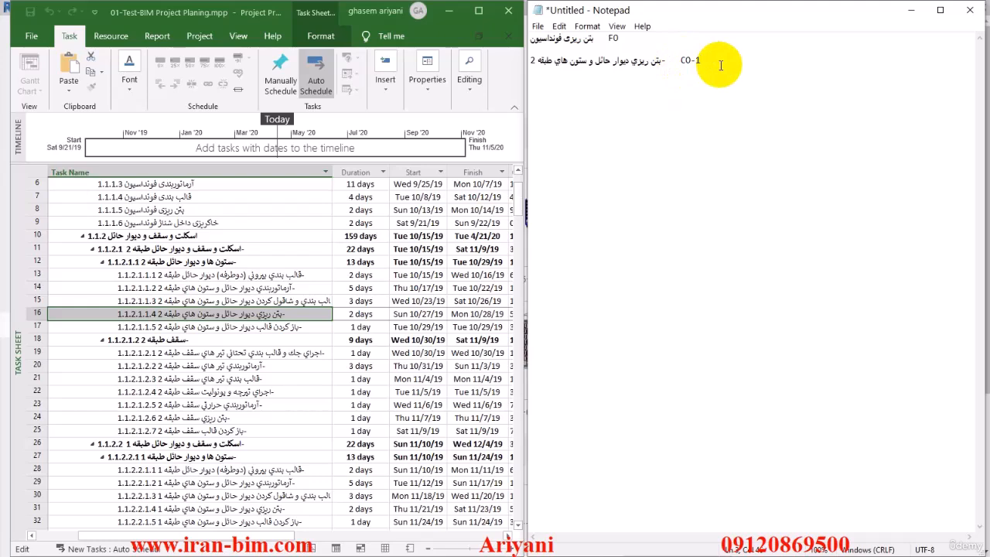
key("Return")
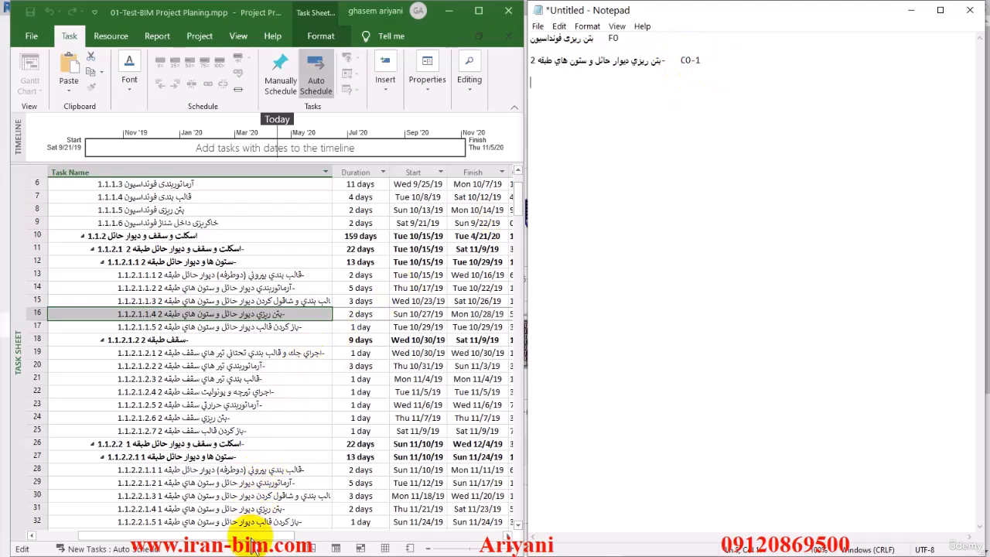
Enter CO-1 as the Text9 value of task 16, the wall and column concreting of طبقه 2.
left_click_drag(249, 536, 335, 537)
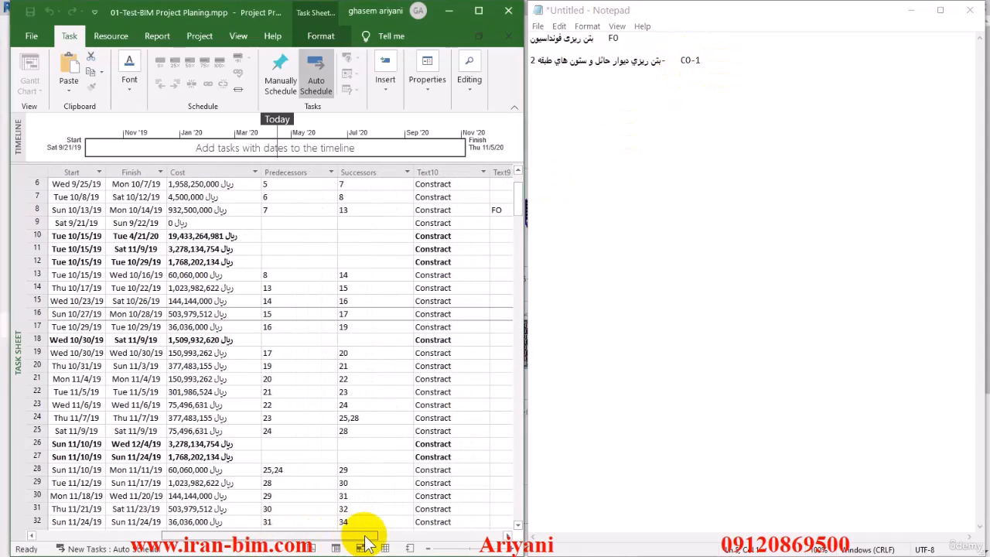
left_click(503, 314)
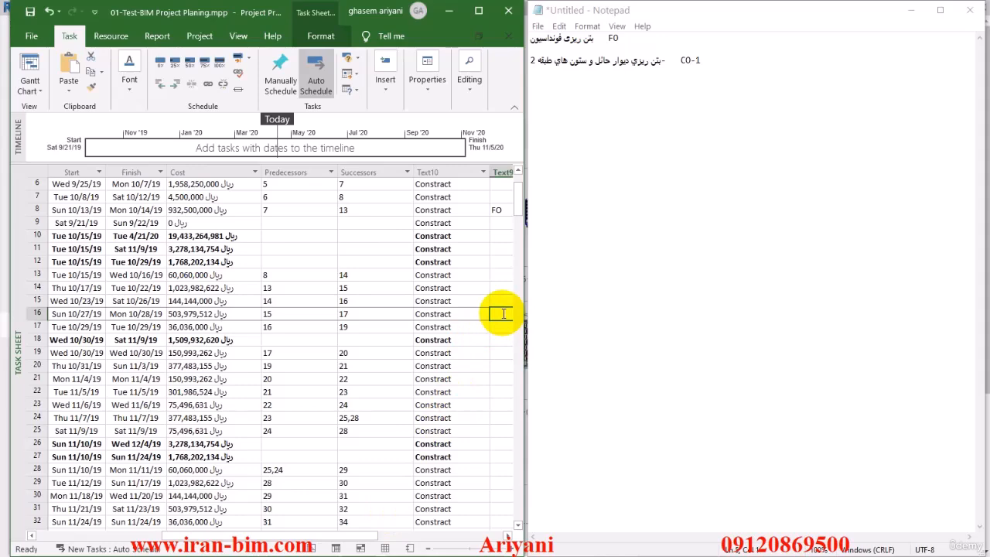
type("CO")
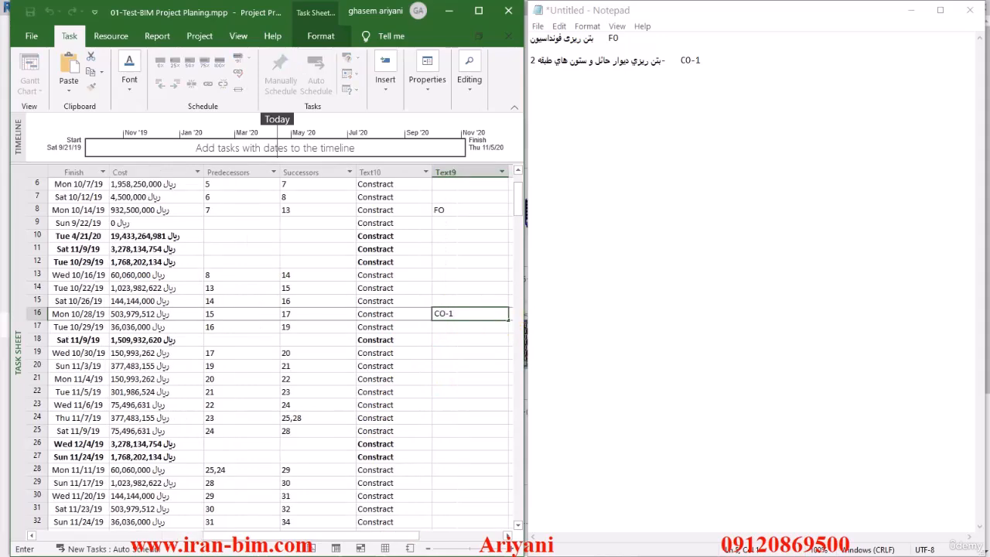
type("-1")
key("Return")
Copy task 22's name, اجراي تيرچه و يونوليت سقف طبقه 2, into Notepad below the CO-1 entry and add the code J-1 beside it.
left_click_drag(408, 537, 236, 541)
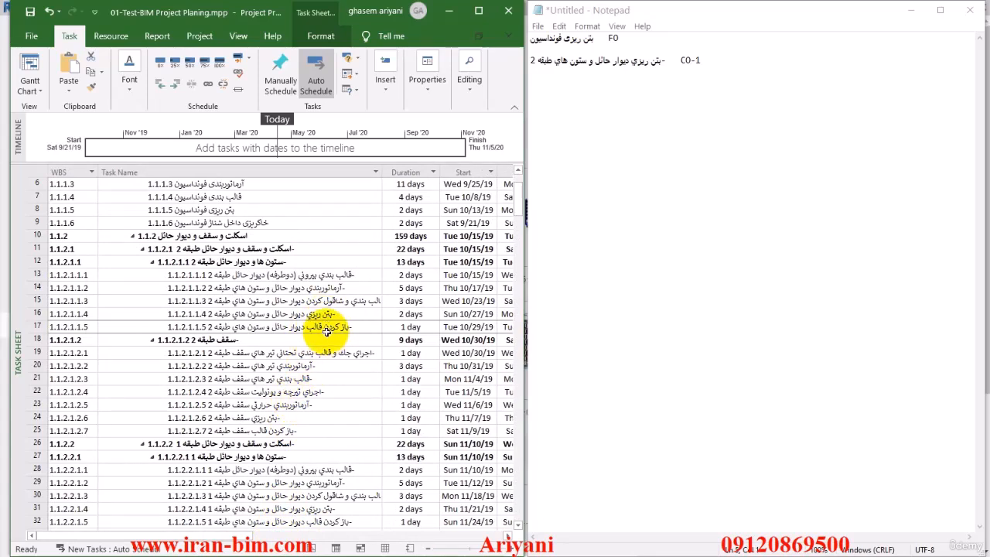
left_click(346, 357)
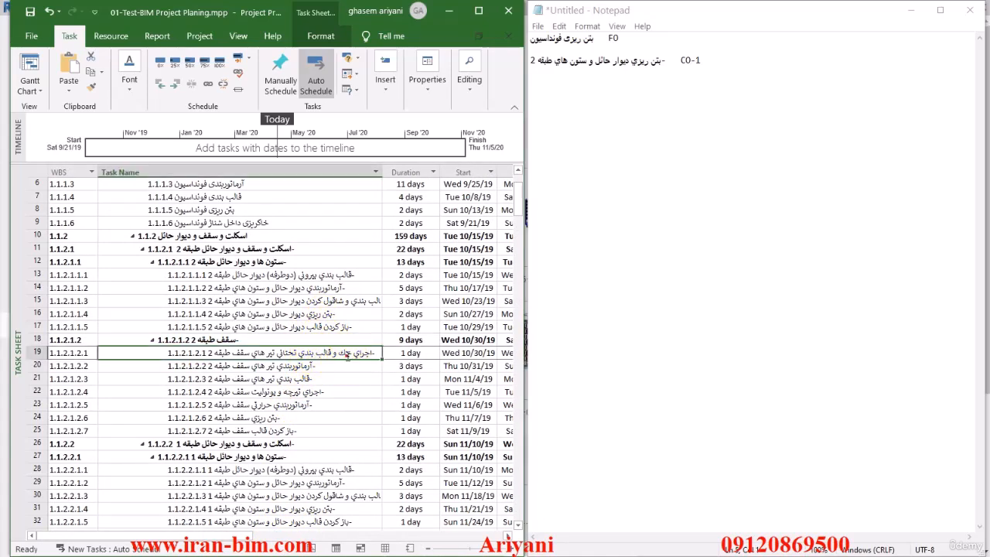
left_click(312, 367)
left_click(316, 379)
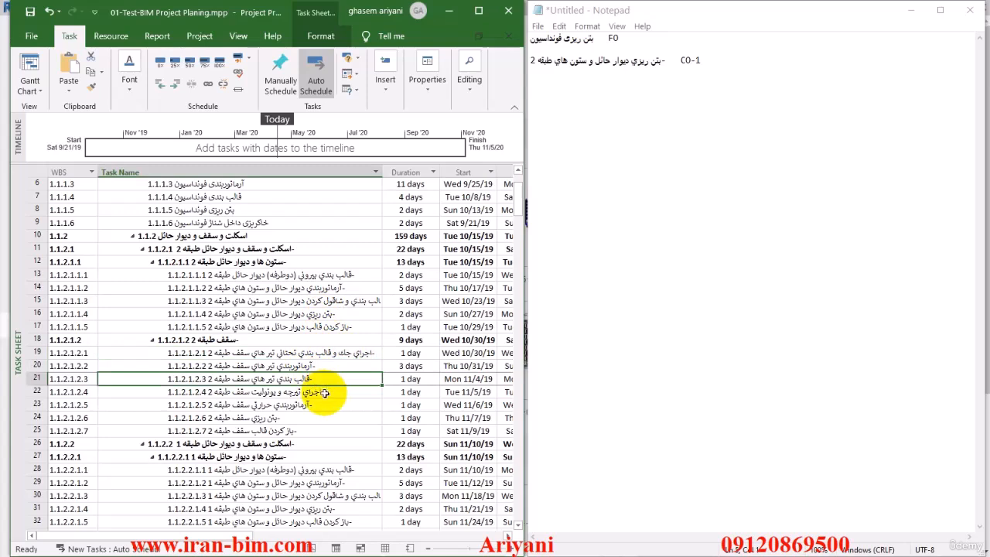
left_click(325, 392)
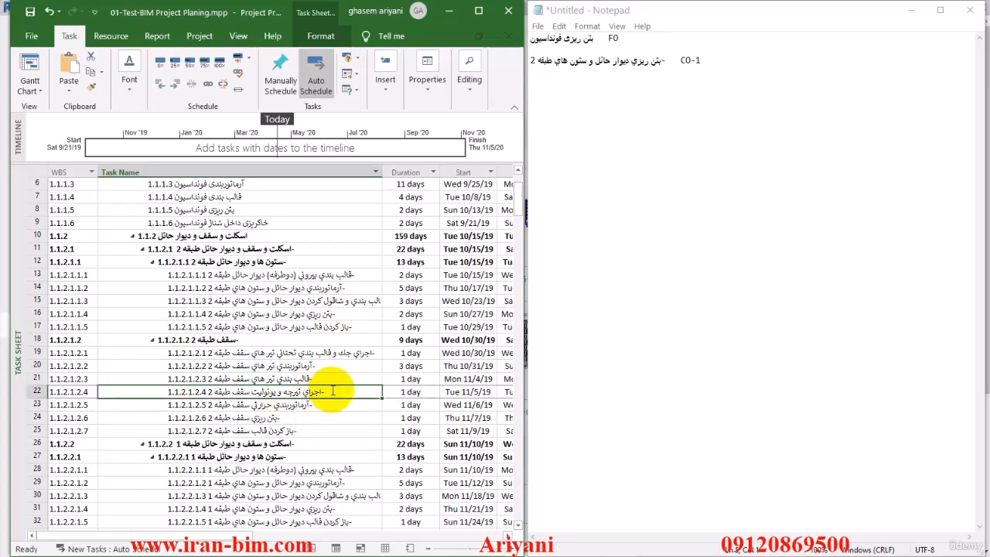
double_click(184, 392)
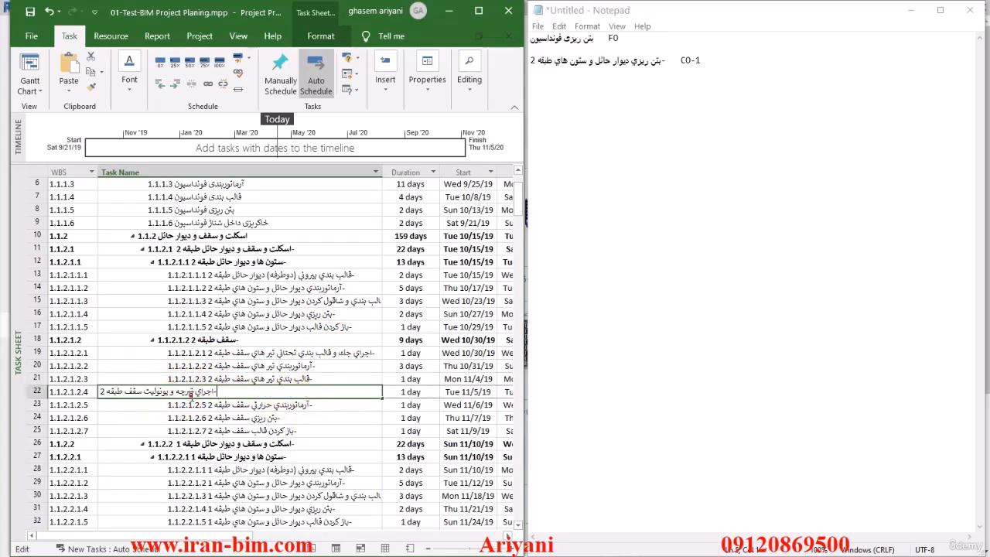
left_click_drag(168, 393, 211, 392)
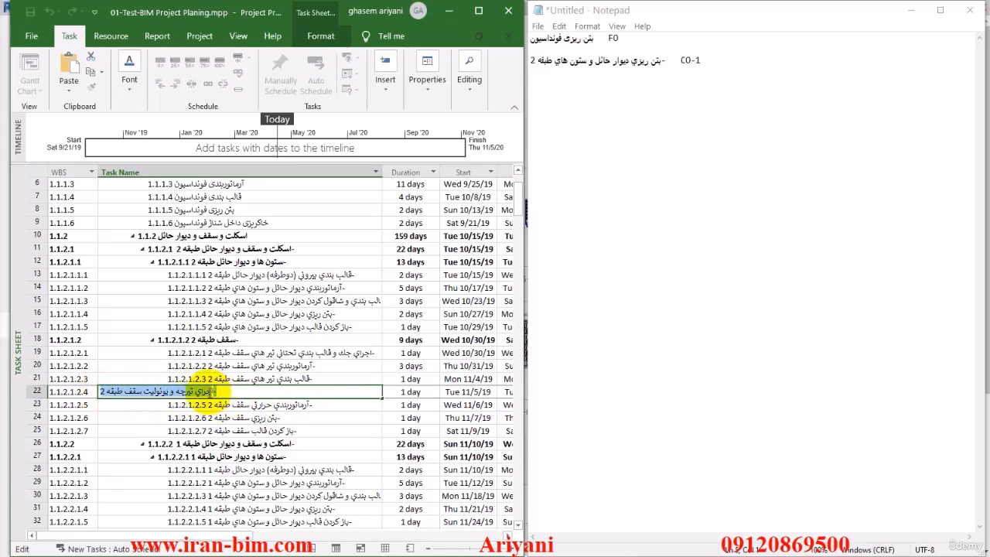
left_click(644, 132)
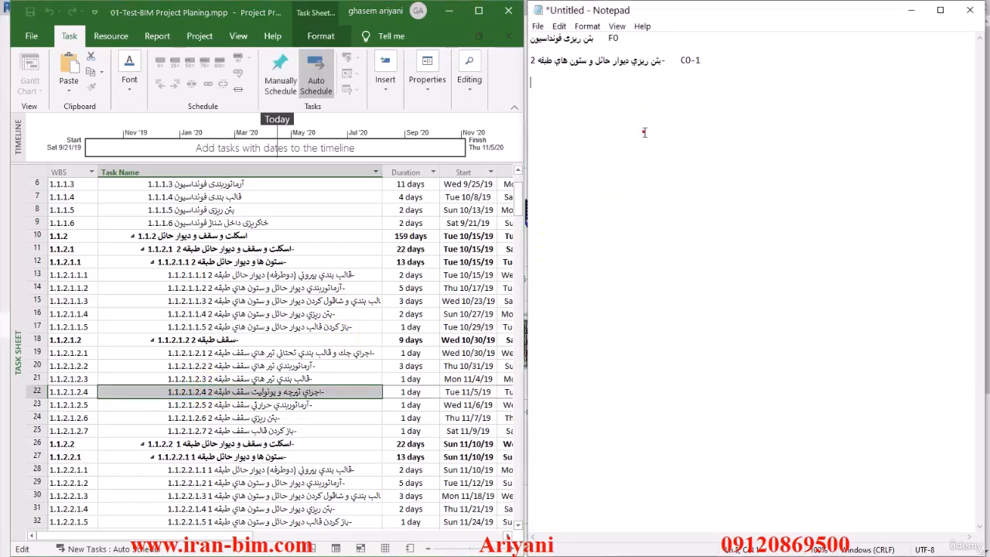
key("ctrl+v")
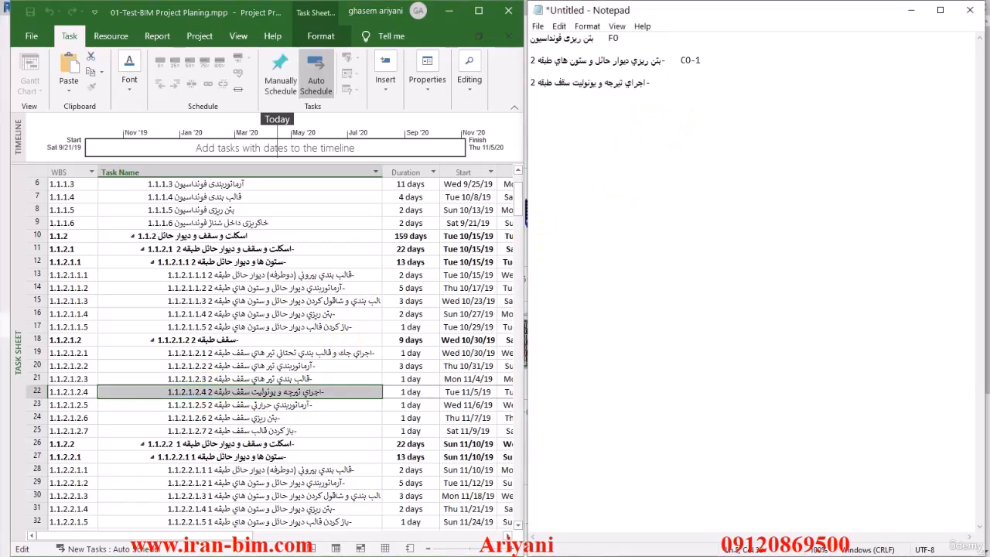
left_click(708, 110)
type("C")
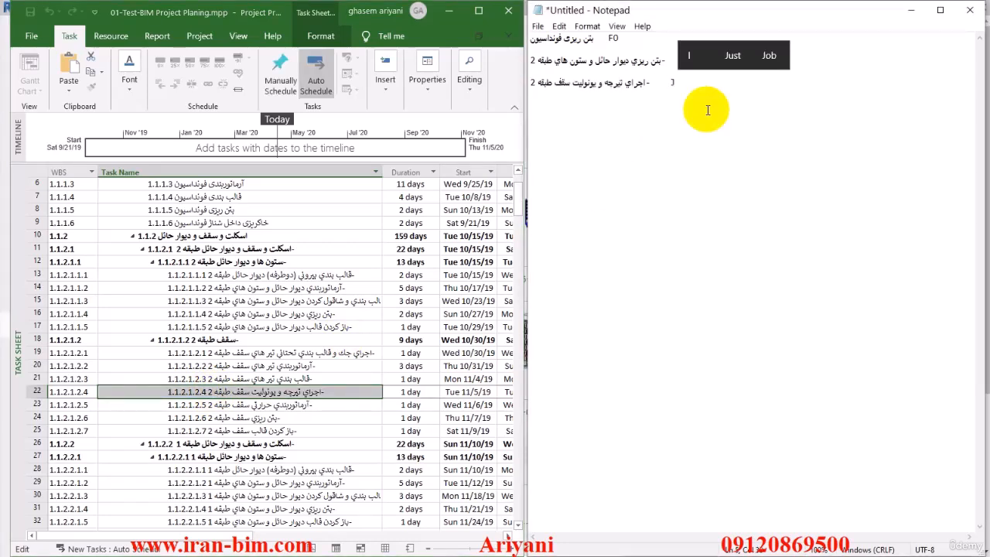
type("-1")
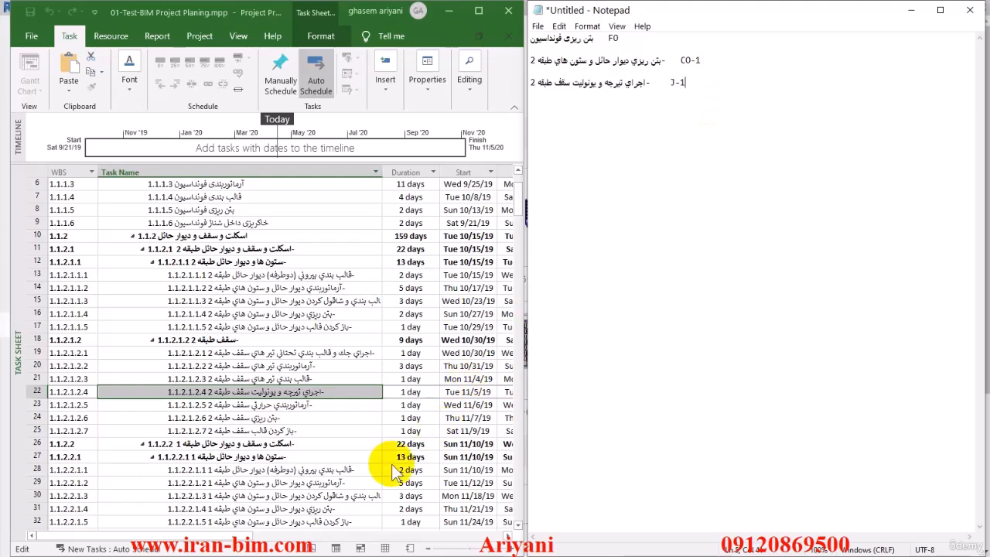
Enter J-1 as the Text9 value of task 22, the joist and foam block work of سقف طبقه 2, in Project.
left_click_drag(223, 535, 375, 545)
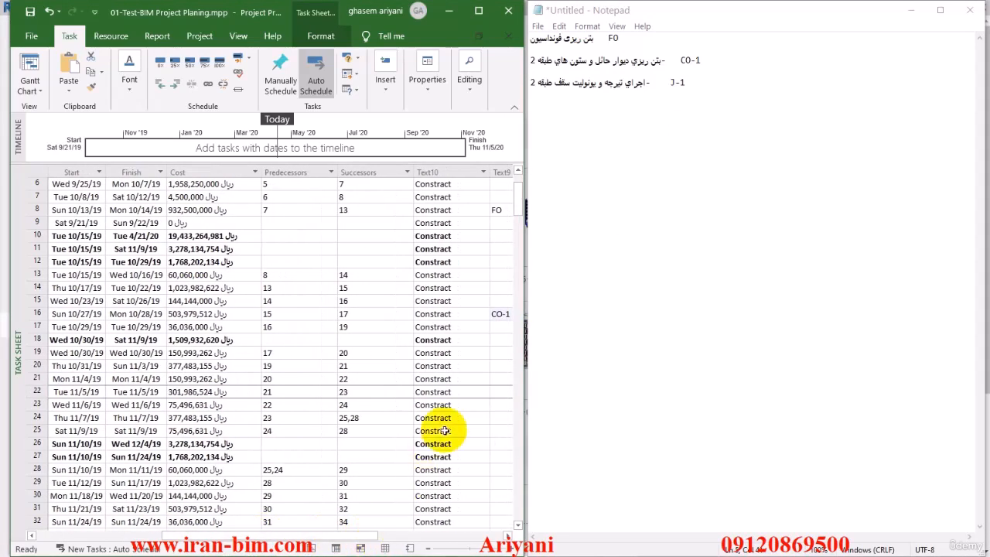
left_click(501, 392)
type("J-1")
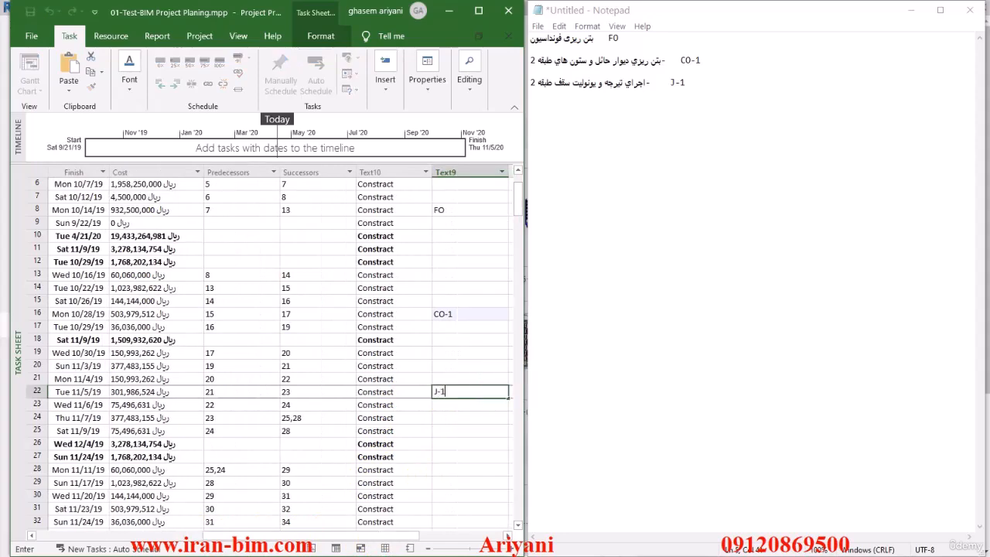
key("Return")
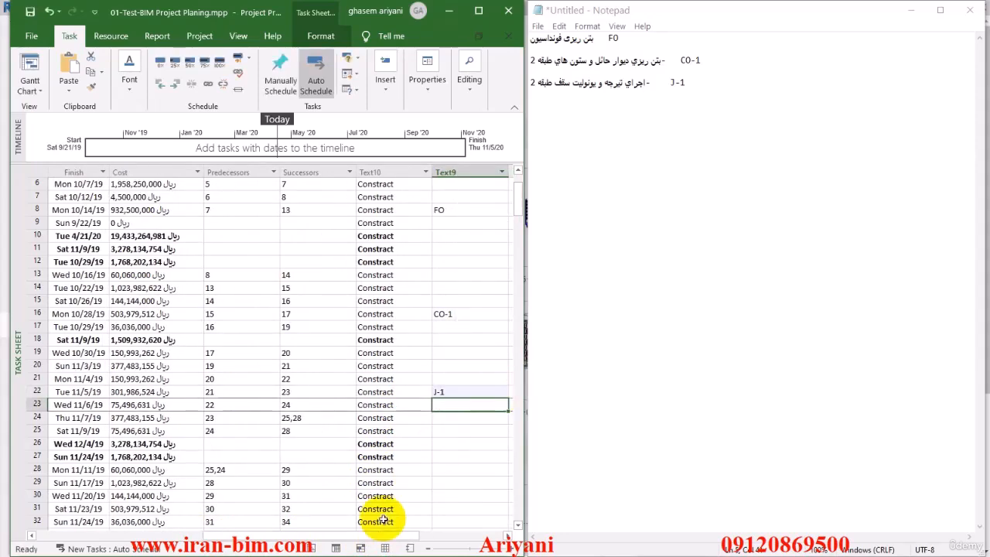
left_click_drag(375, 534, 189, 534)
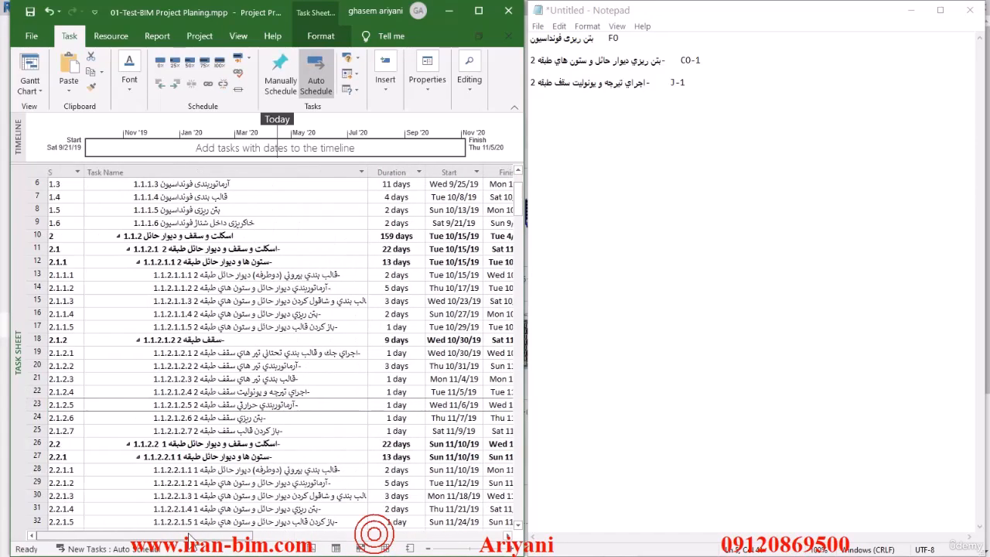
left_click(293, 421)
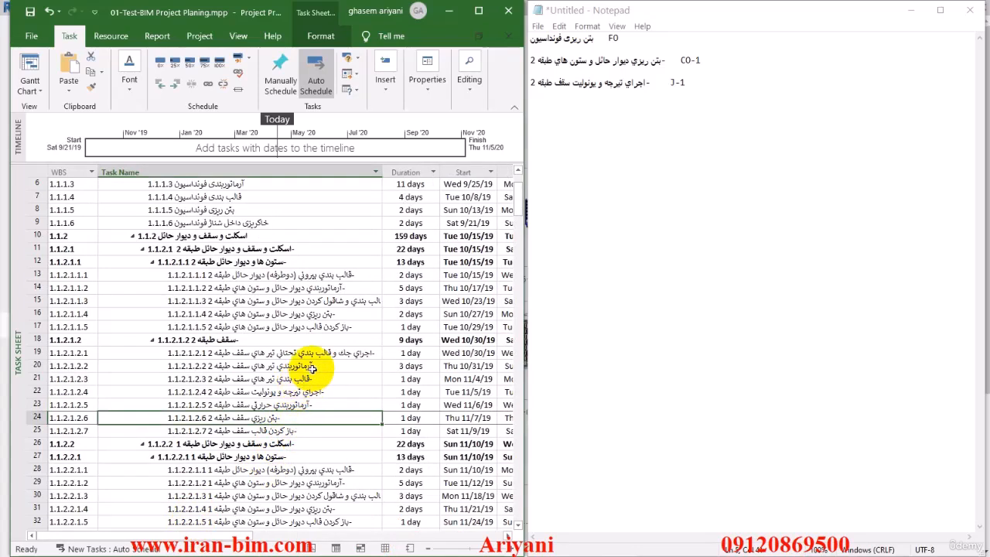
left_click(316, 393)
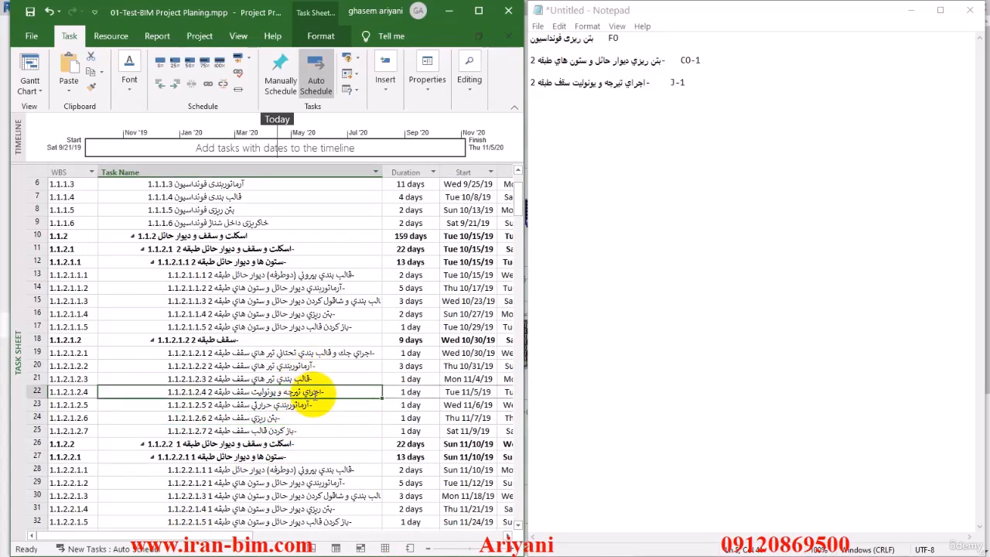
left_click(327, 392)
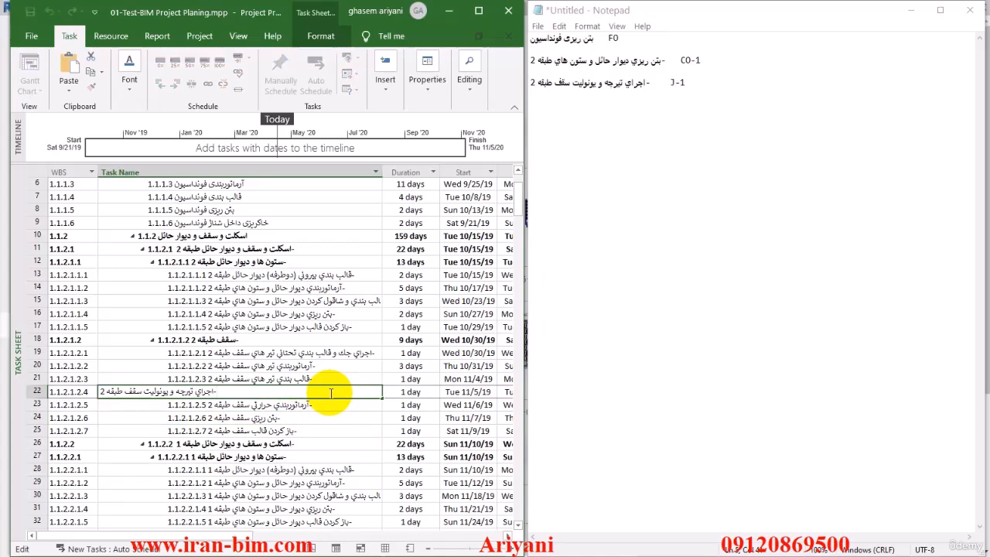
left_click(36, 392)
mouse_move(205, 535)
left_mouse_down()
mouse_move(364, 544)
mouse_move(193, 532)
left_mouse_up()
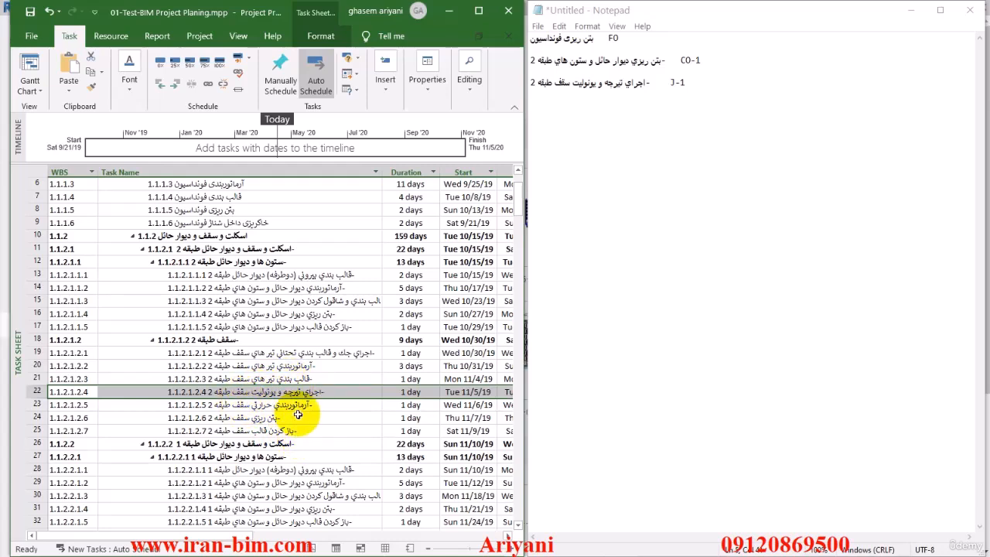
Copy task 24's name, بتن ريزي سقف طبقه 2, into Notepad below the J-1 entry and add the code B-1 beside it.
left_click(288, 418)
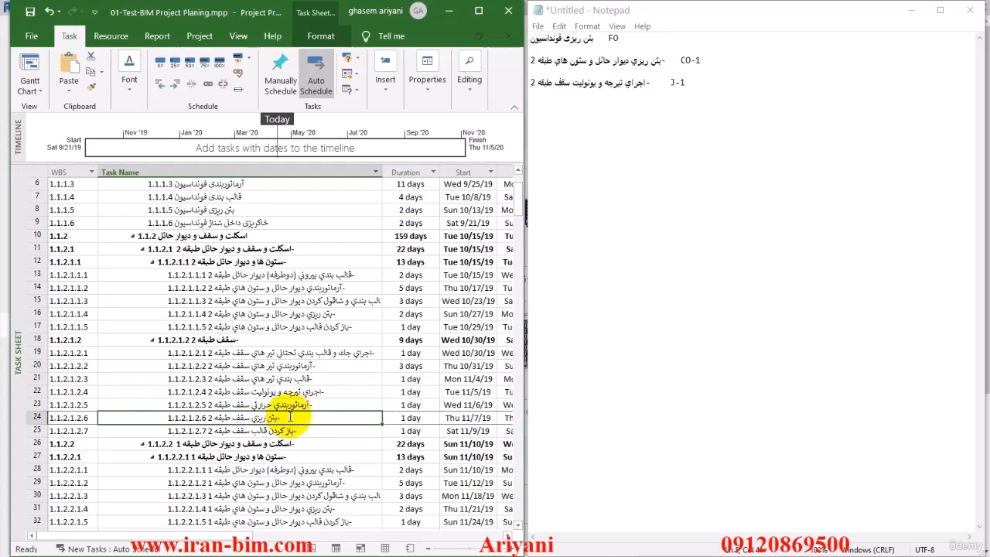
left_click(287, 418)
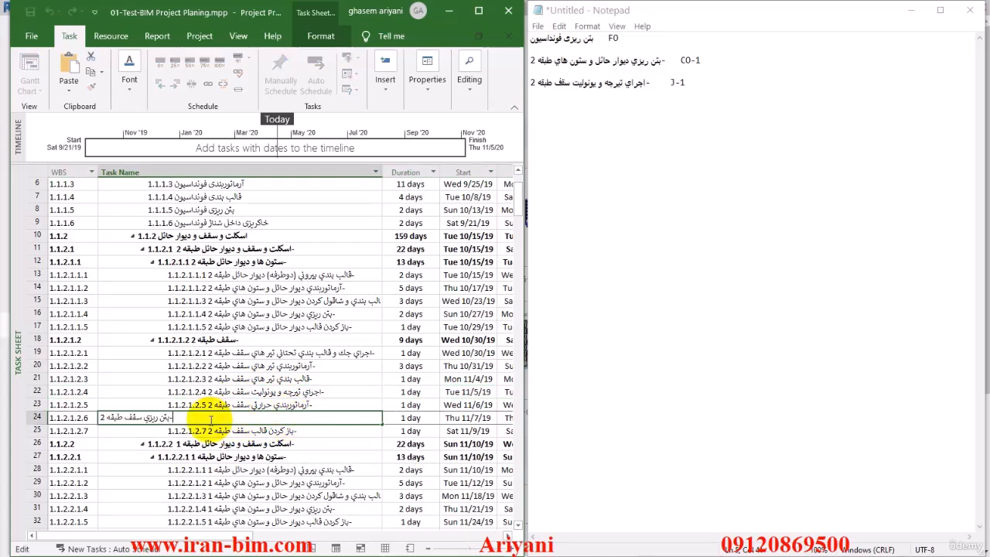
left_click_drag(192, 422, 96, 419)
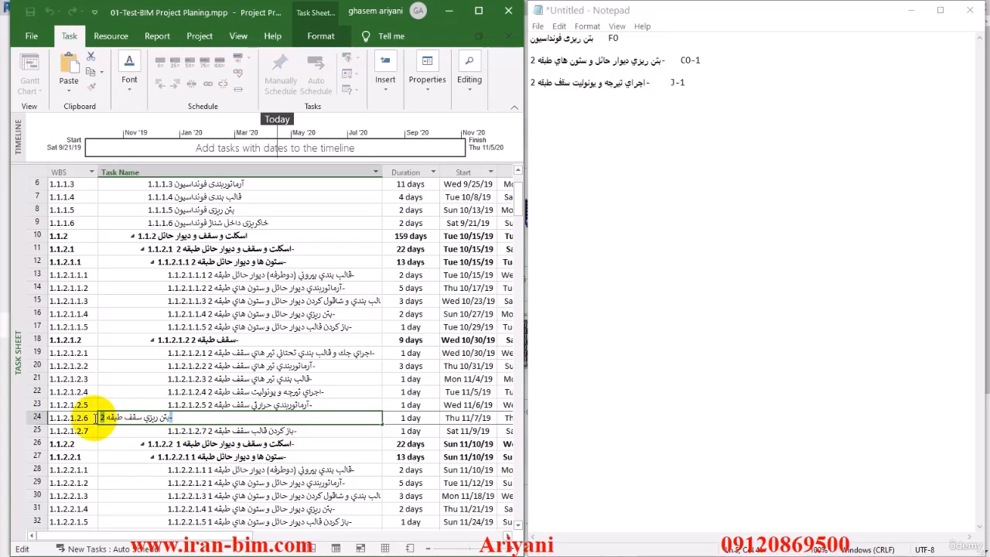
left_click(647, 256)
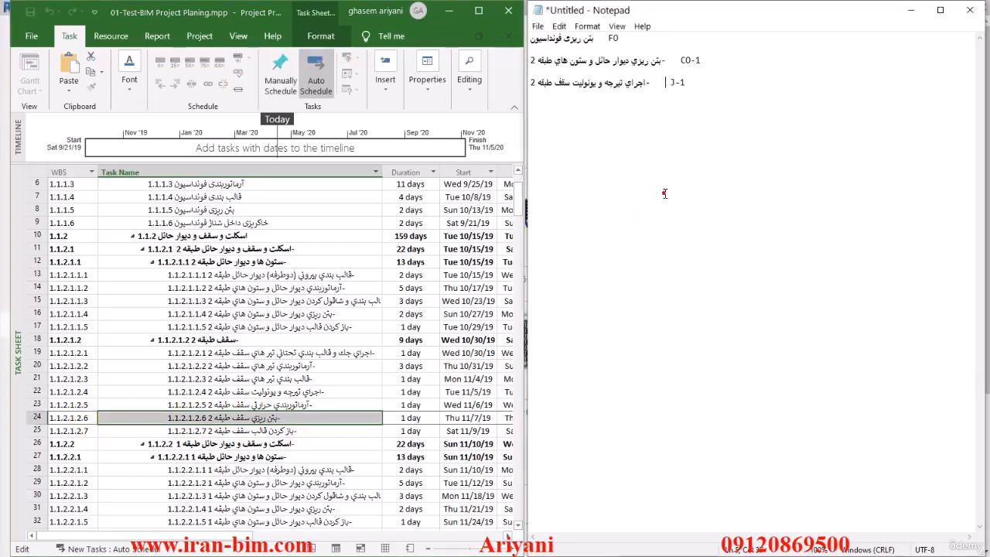
left_click(671, 168)
key("Return")
left_click(831, 81)
key("Return")
type("B")
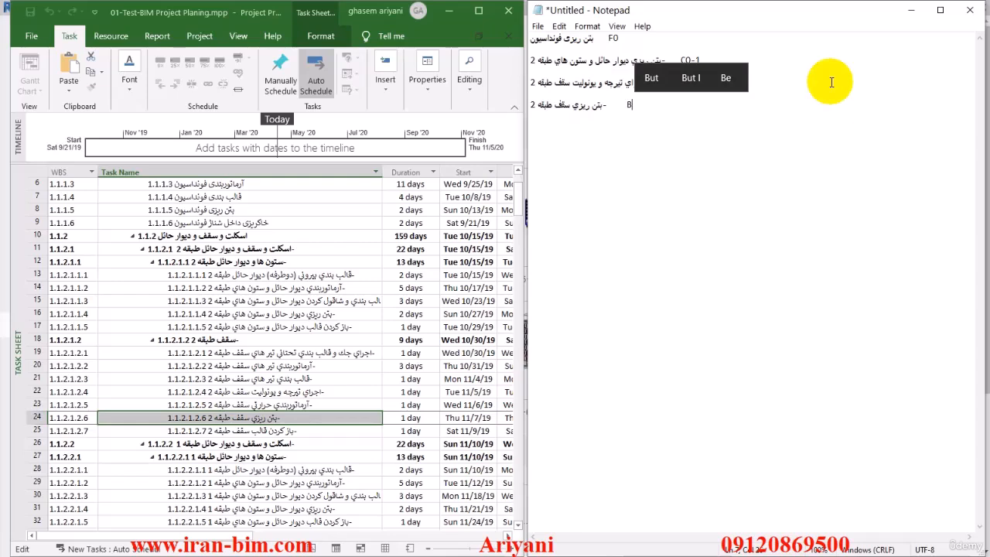
type("1")
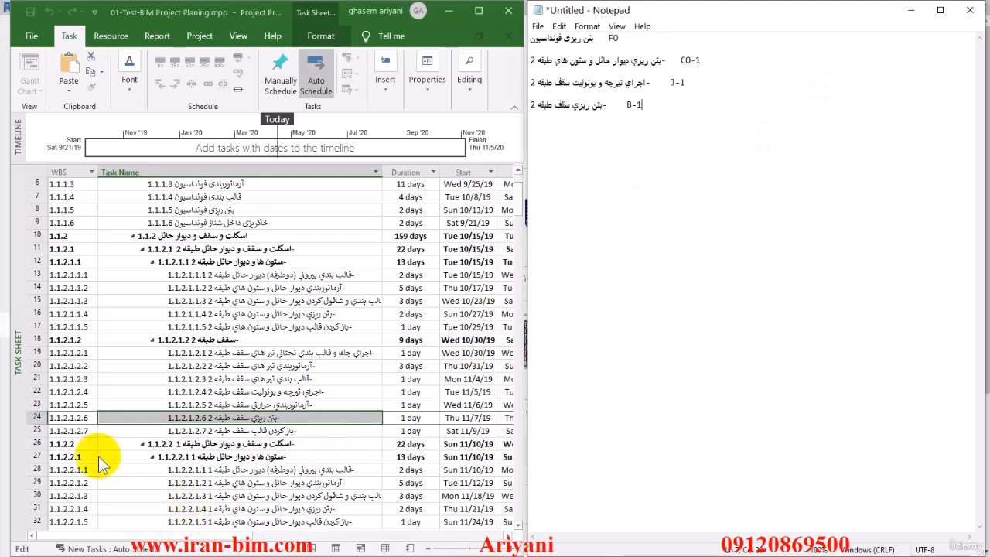
Enter B-1 as the Text9 value of task 24, the roof concreting of طبقه 2, in Project and save the project file.
left_click(38, 419)
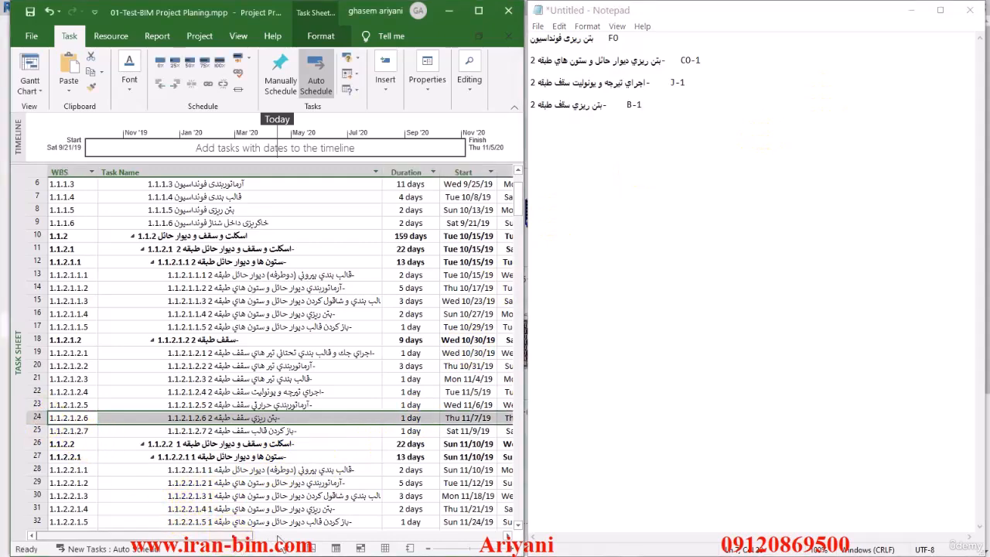
left_click_drag(239, 536, 390, 534)
left_click(501, 417)
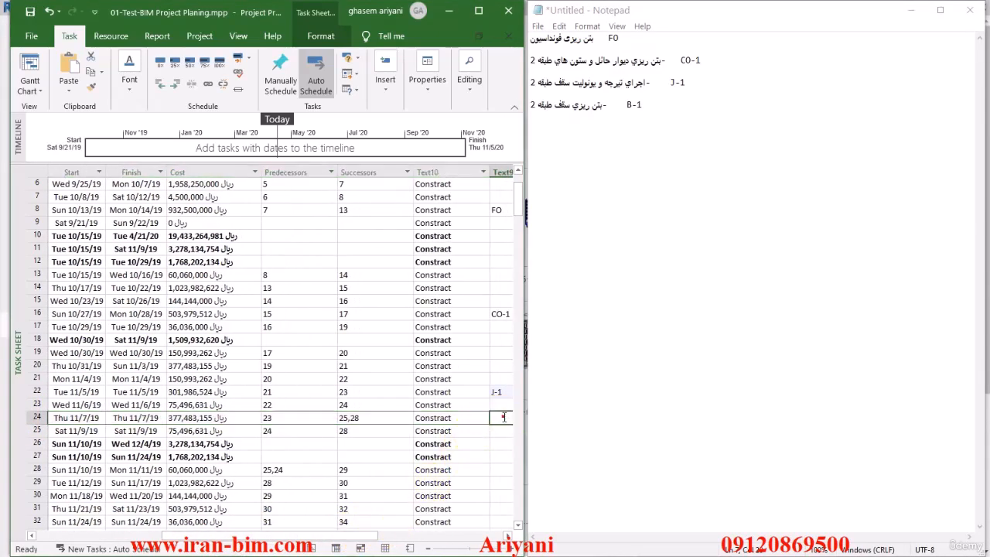
type("B-1")
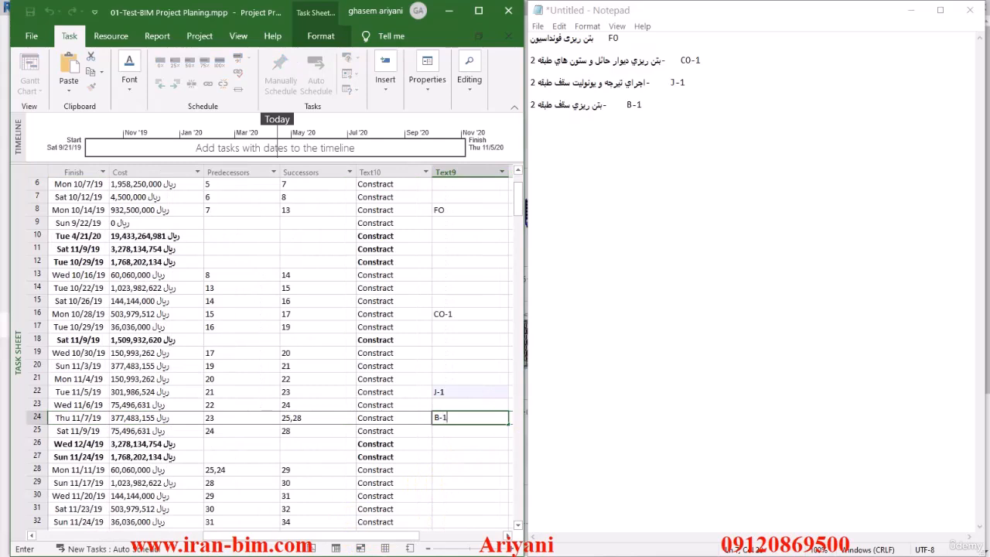
key("Return")
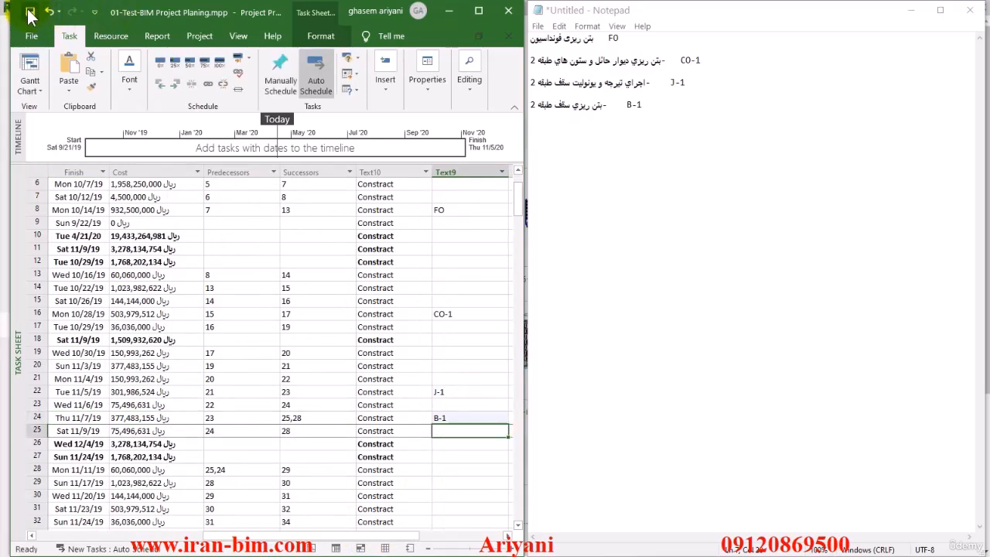
left_click(28, 10)
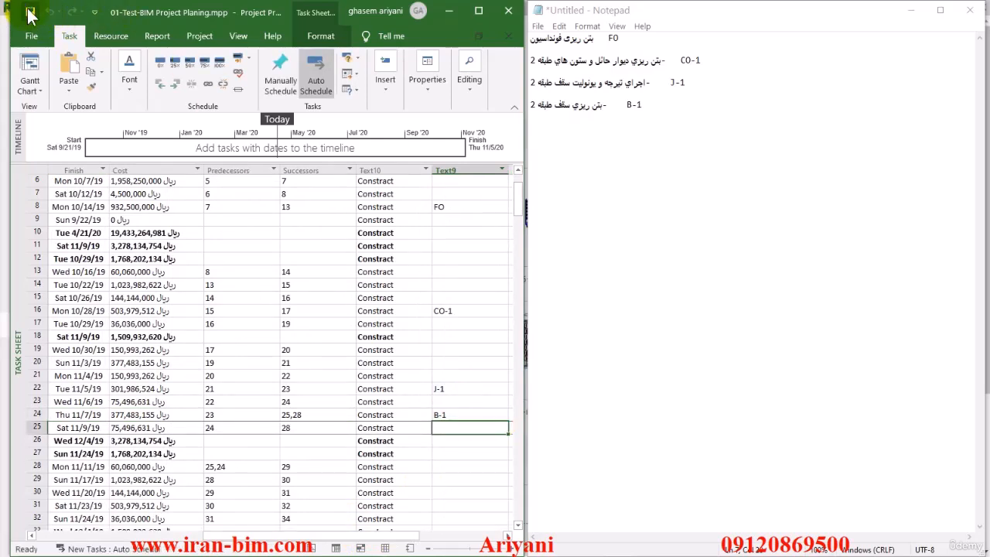